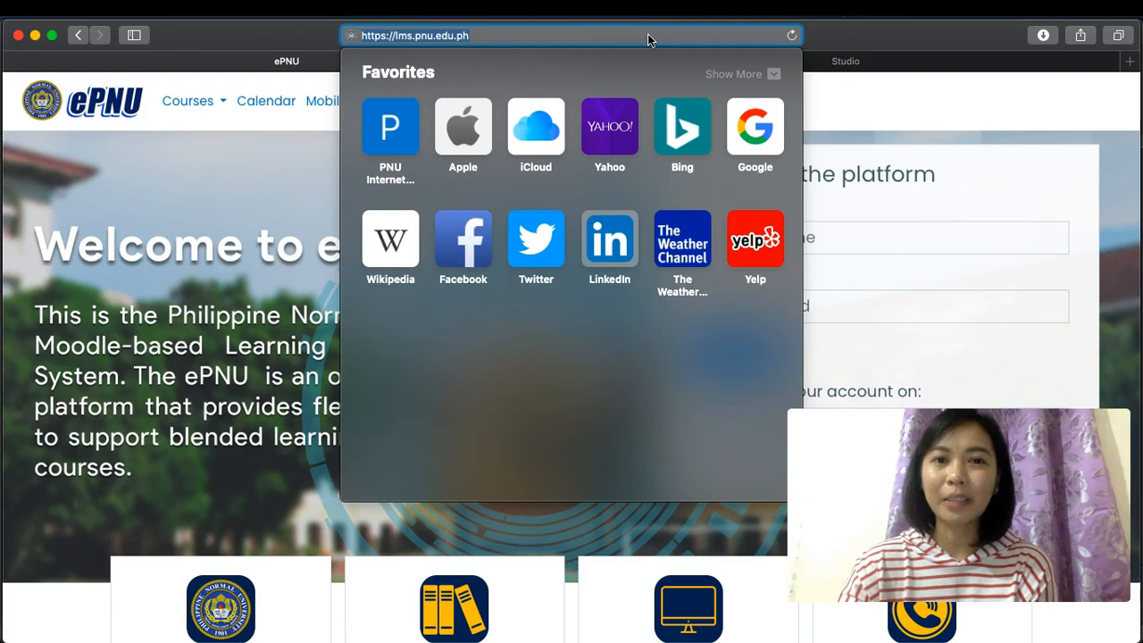
Step: Log in to the ePNU platform by filling in the saved username and account password
click(268, 166)
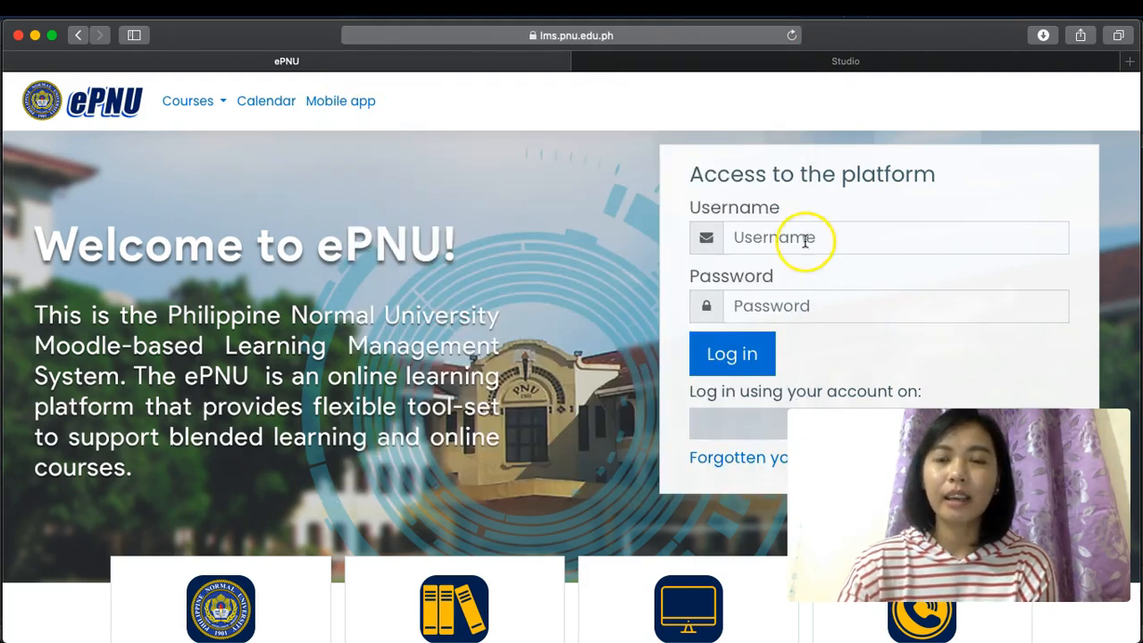
click(913, 231)
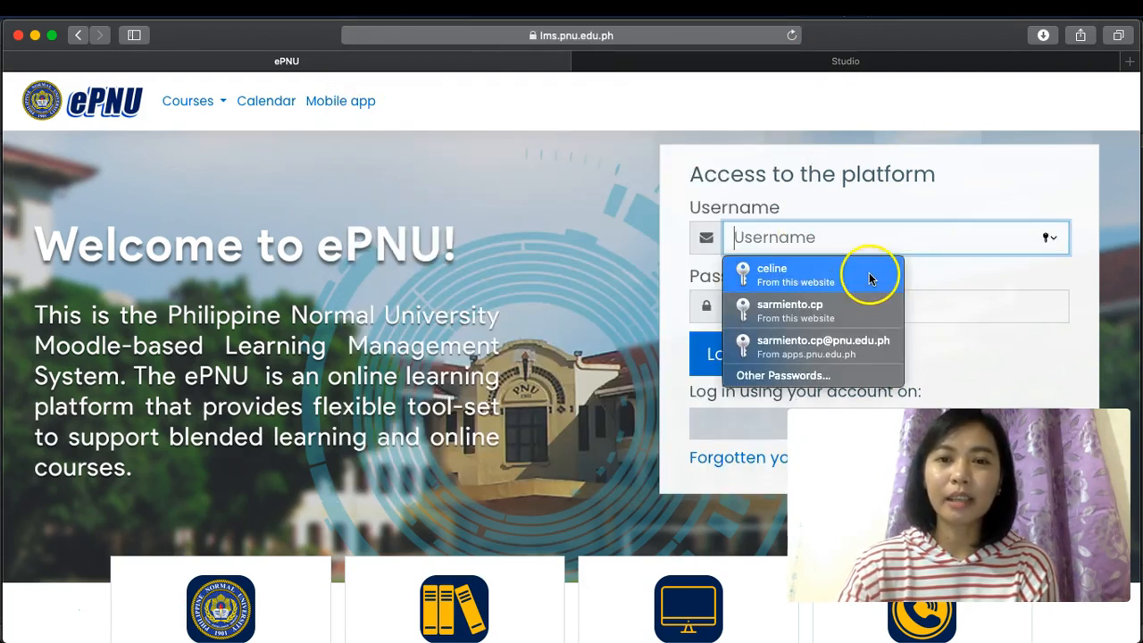
click(869, 270)
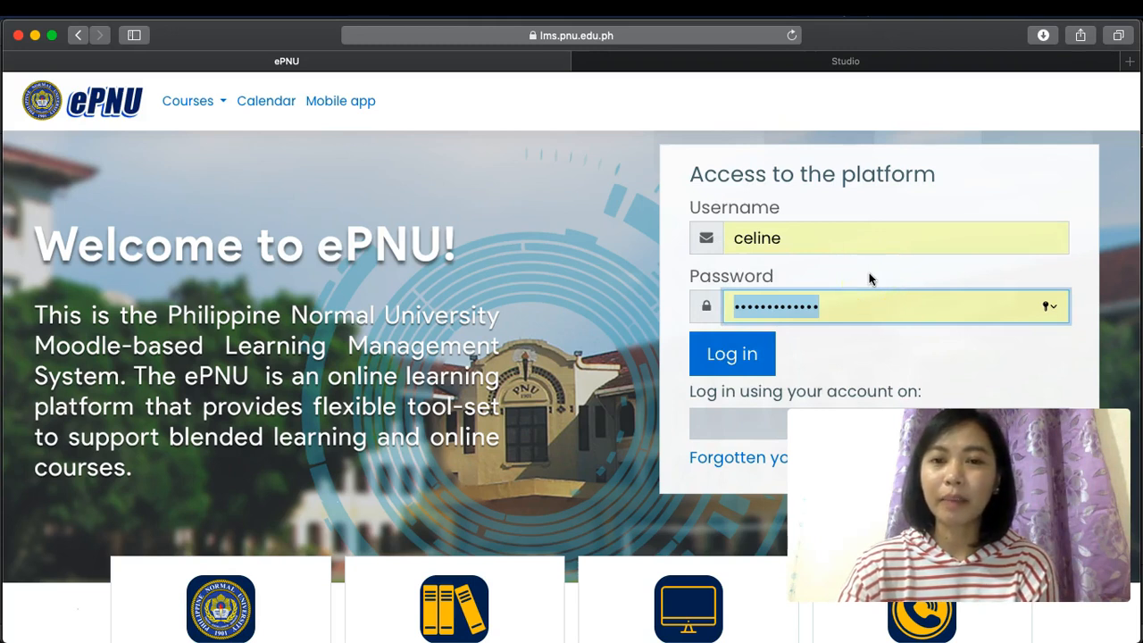
click(739, 357)
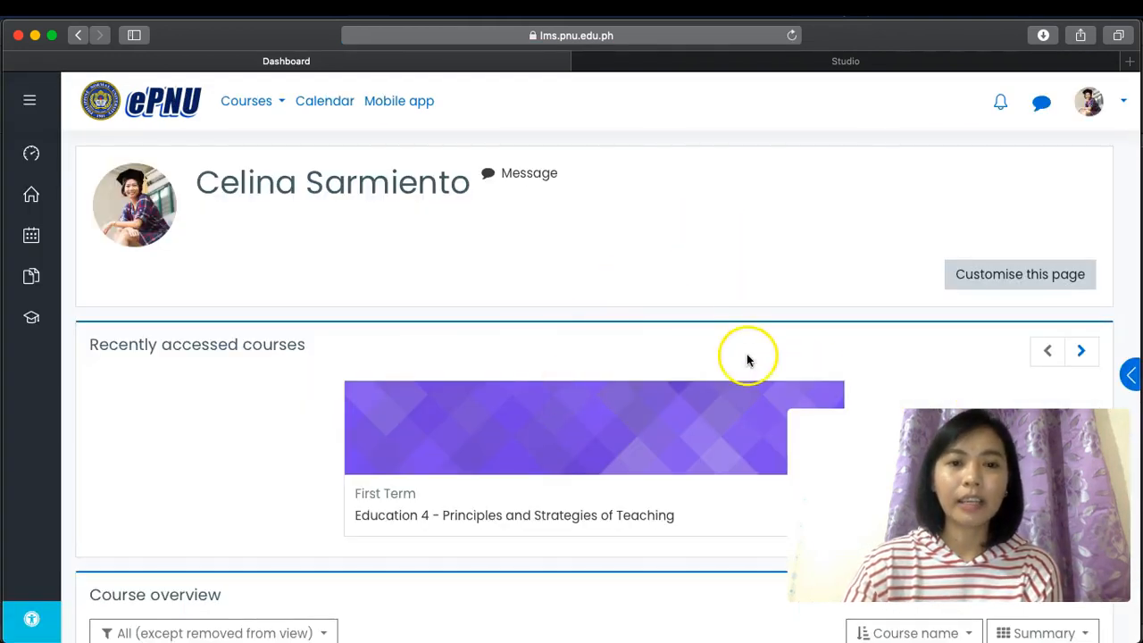
Step: Open the Education 4 - Principles and Strategies of Teaching course from the recently accessed courses
scroll(799, 326, down, 2)
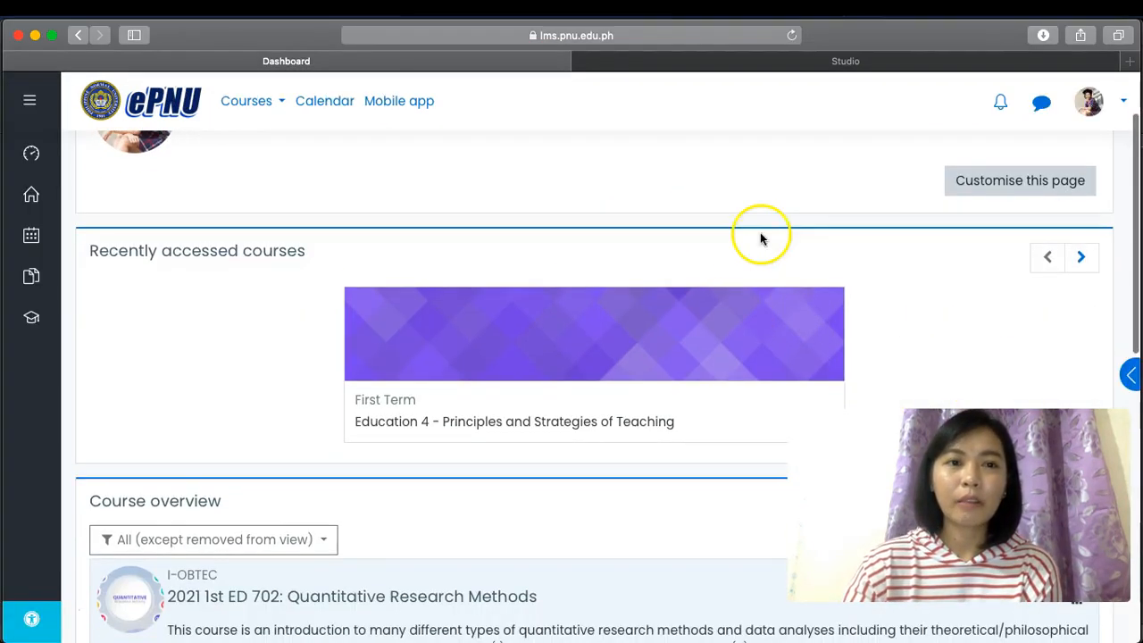
scroll(759, 238, up, 2)
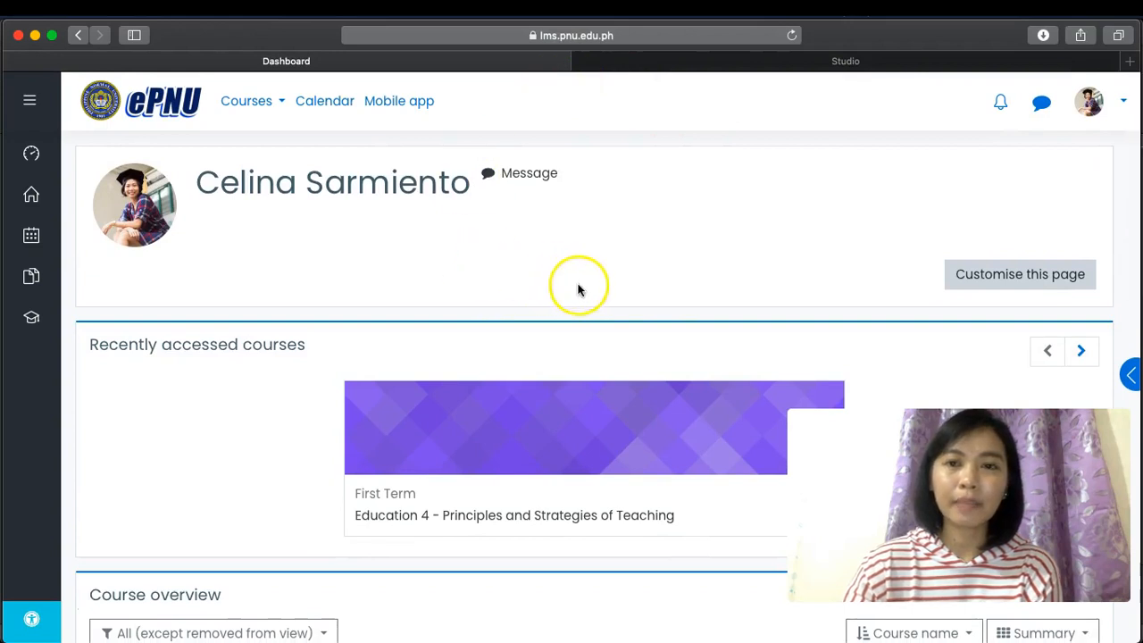
scroll(658, 483, down, 1)
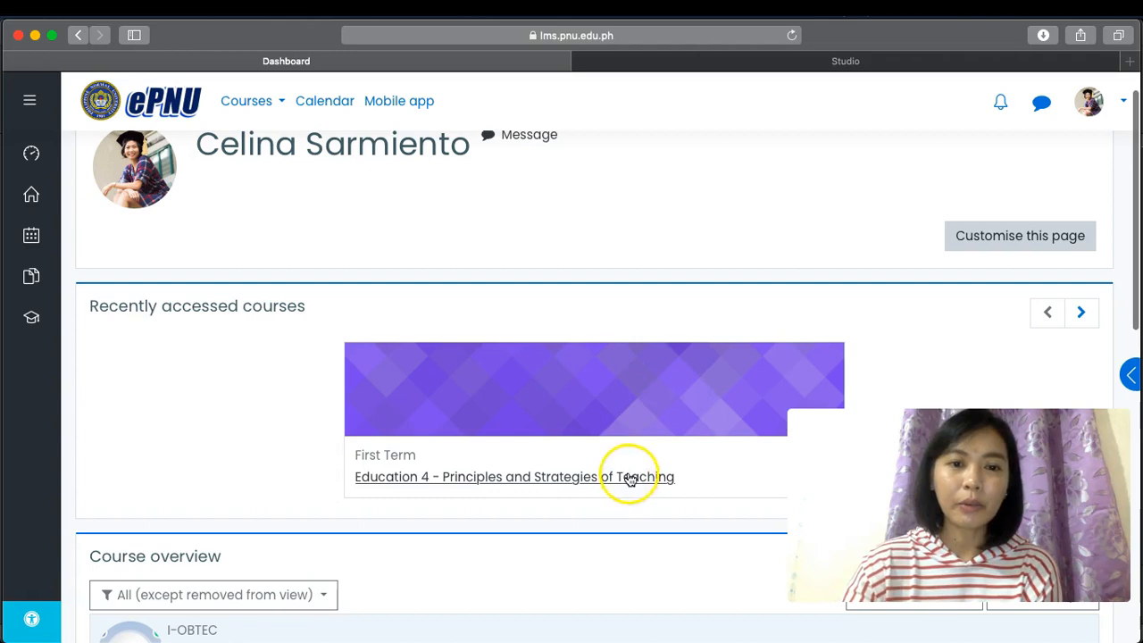
scroll(510, 497, down, 3)
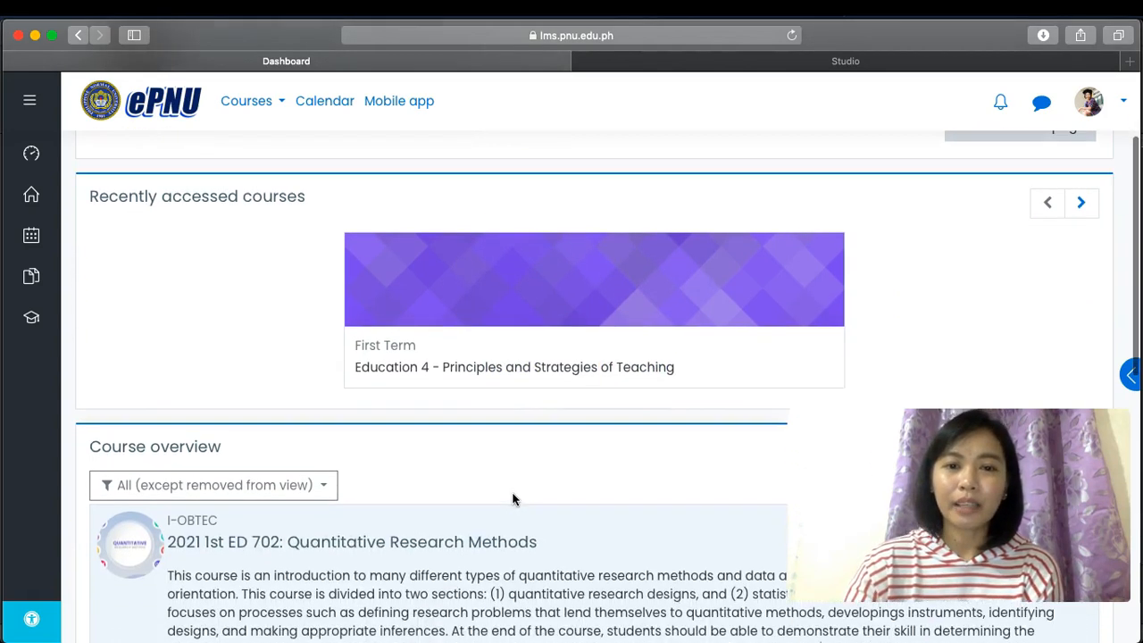
scroll(514, 498, down, 2)
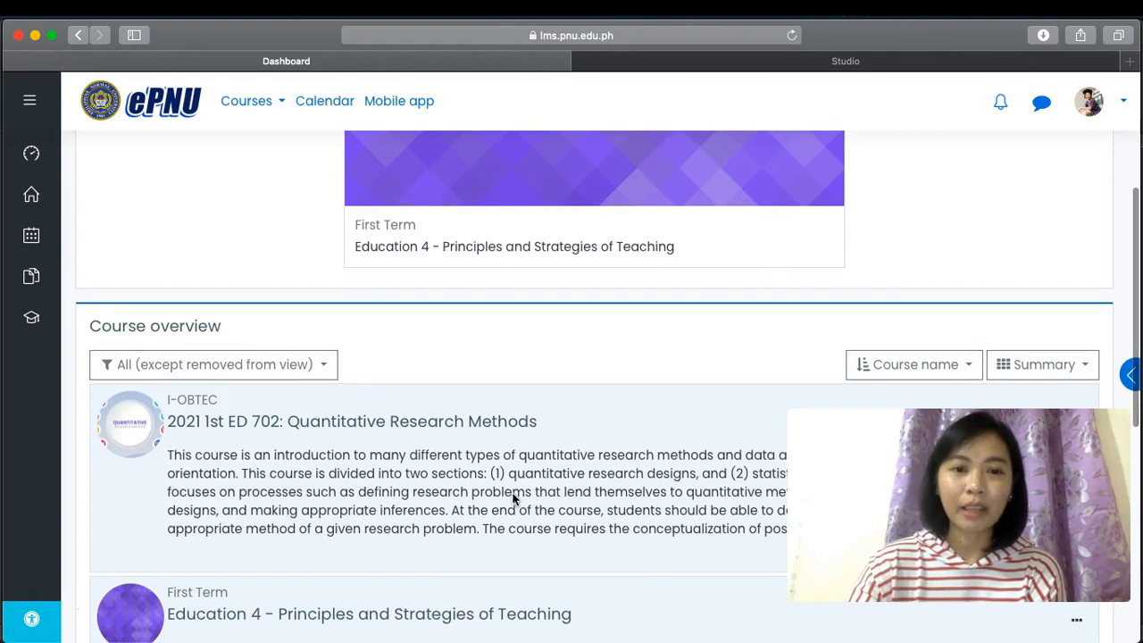
scroll(568, 460, up, 2)
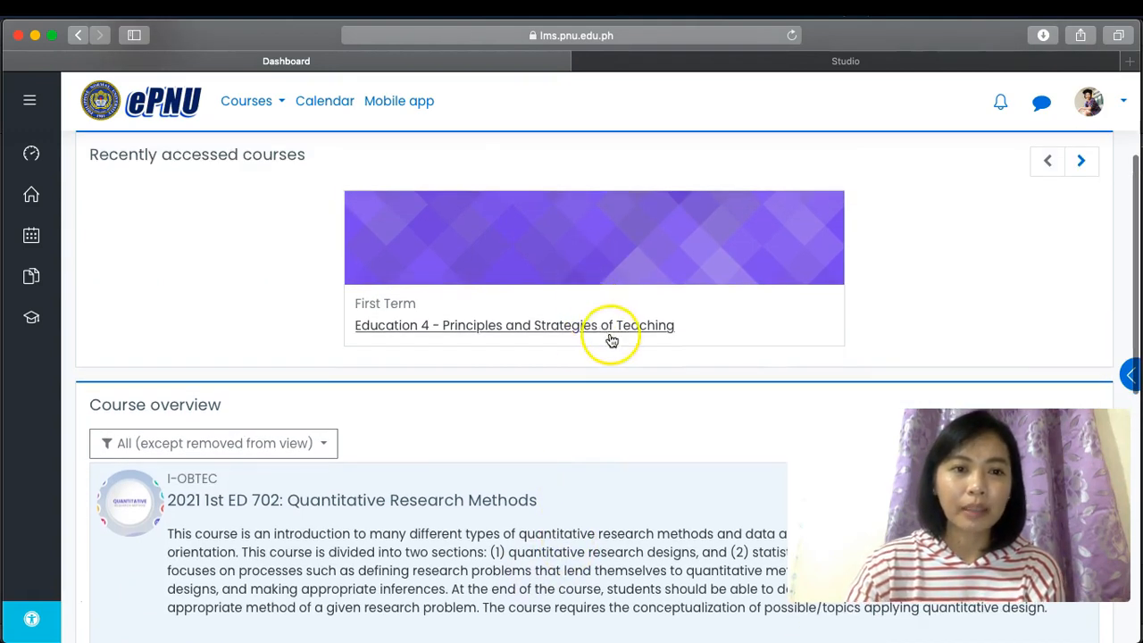
click(562, 321)
Step: Turn on editing mode for the Education 4 course page
scroll(703, 417, down, 1)
scroll(704, 417, up, 1)
scroll(624, 433, down, 1)
scroll(624, 435, down, 1)
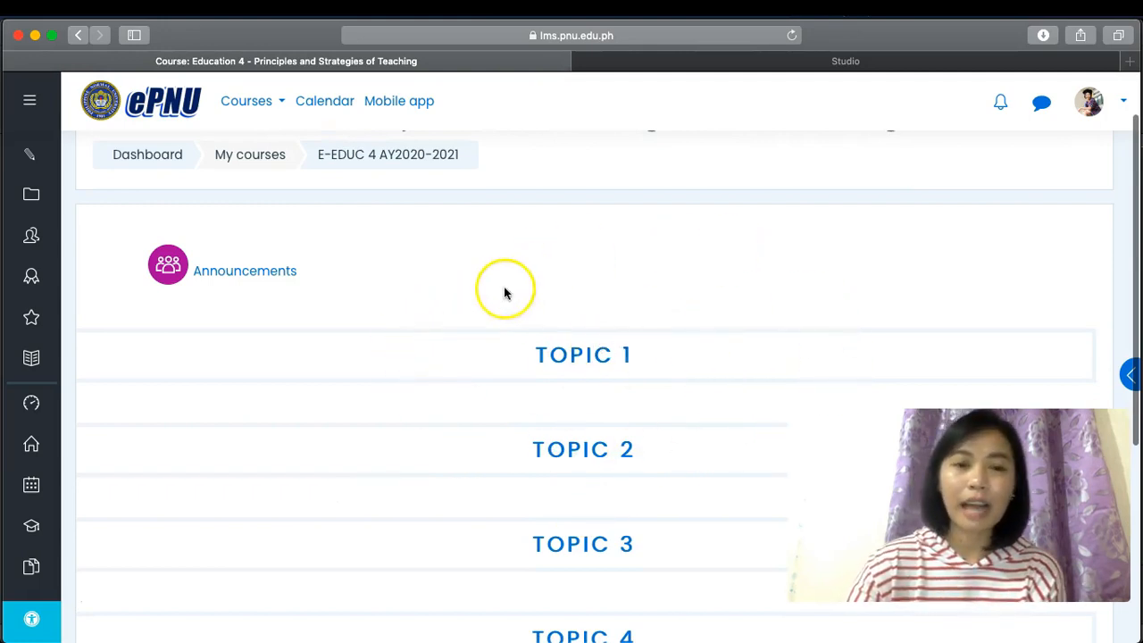
scroll(434, 295, up, 1)
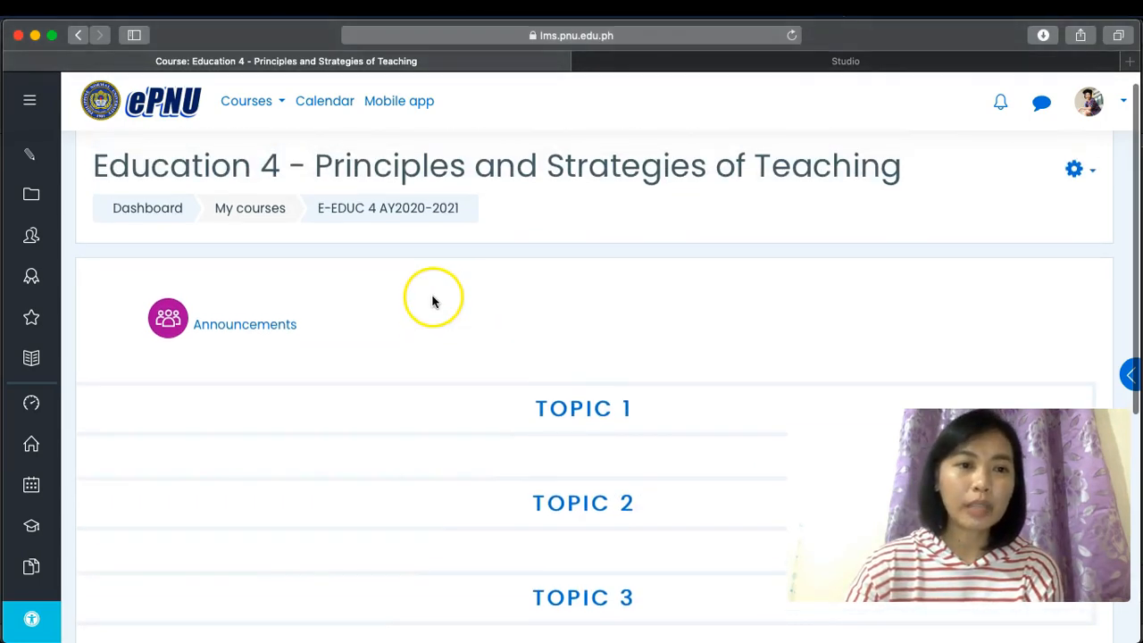
click(33, 152)
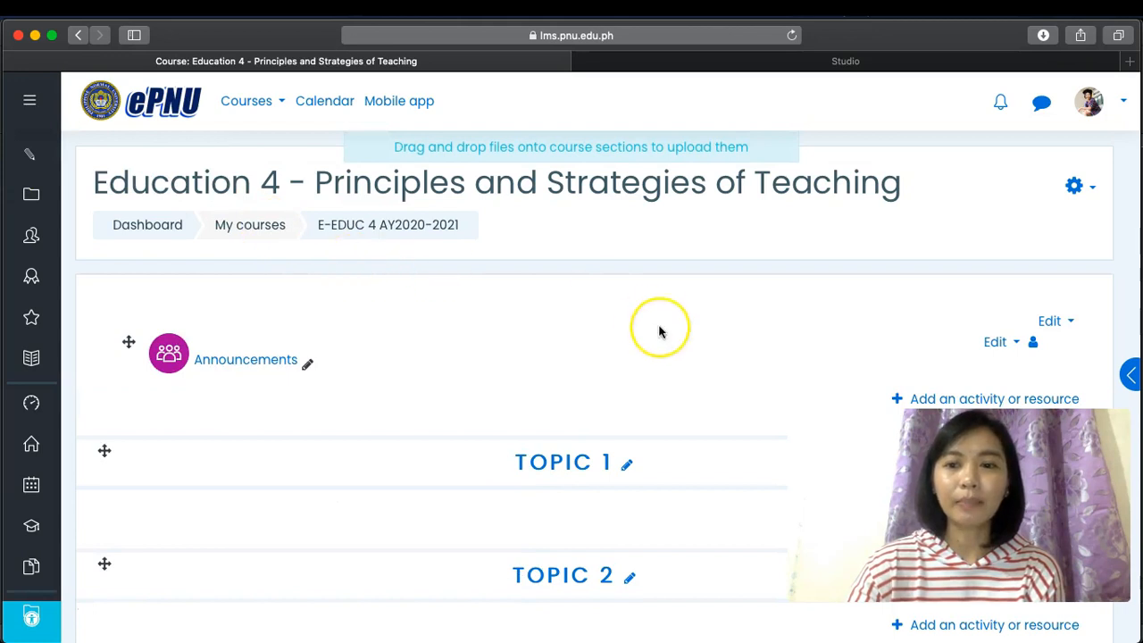
Step: Add a new Turnitin Assignment 2 activity to Topic 1
scroll(654, 326, down, 3)
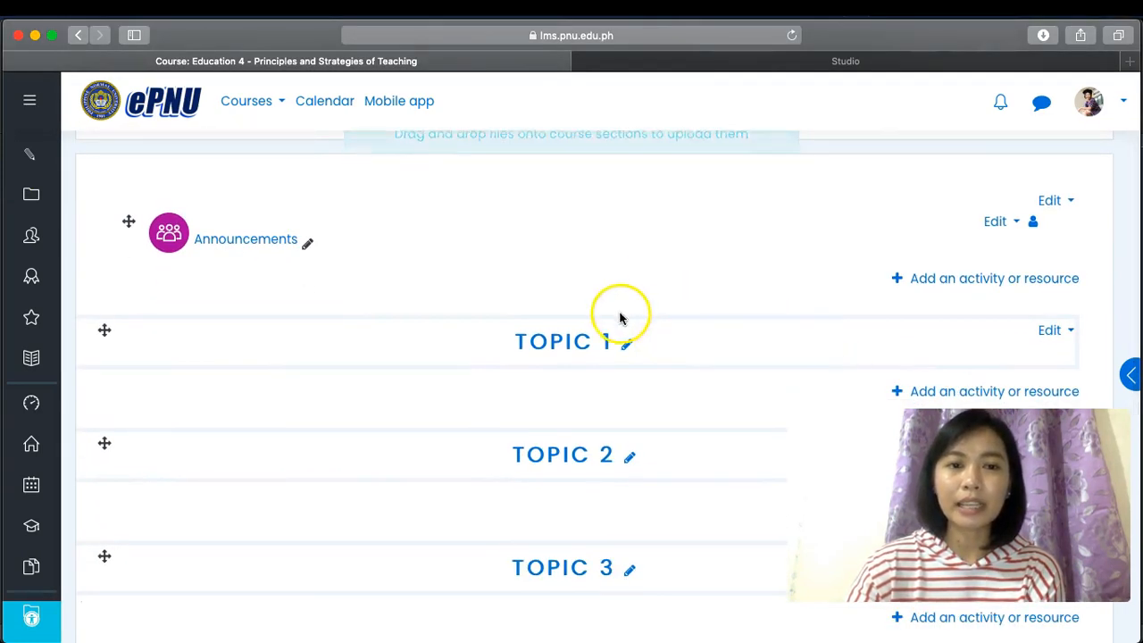
scroll(620, 317, down, 1)
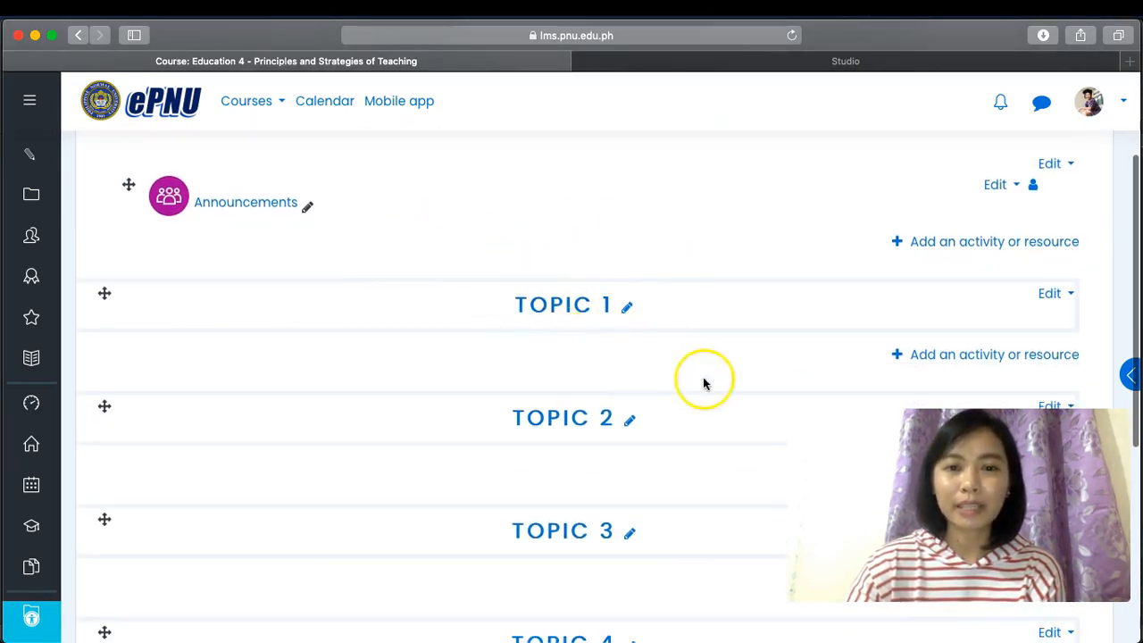
scroll(706, 334, down, 1)
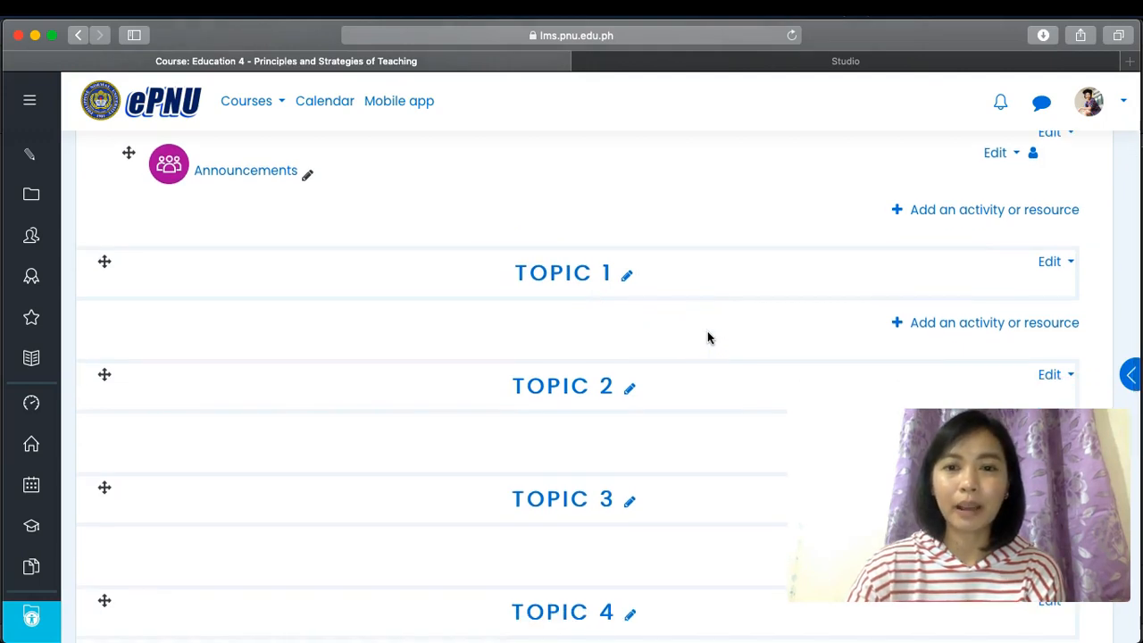
scroll(707, 337, down, 2)
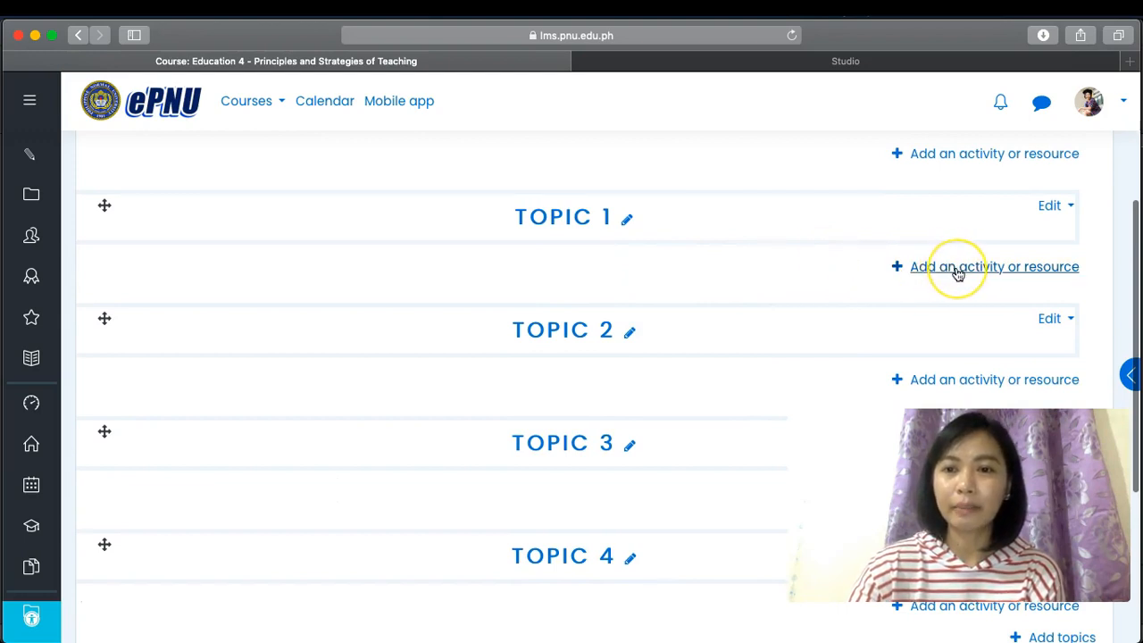
scroll(956, 272, down, 1)
scroll(957, 274, up, 2)
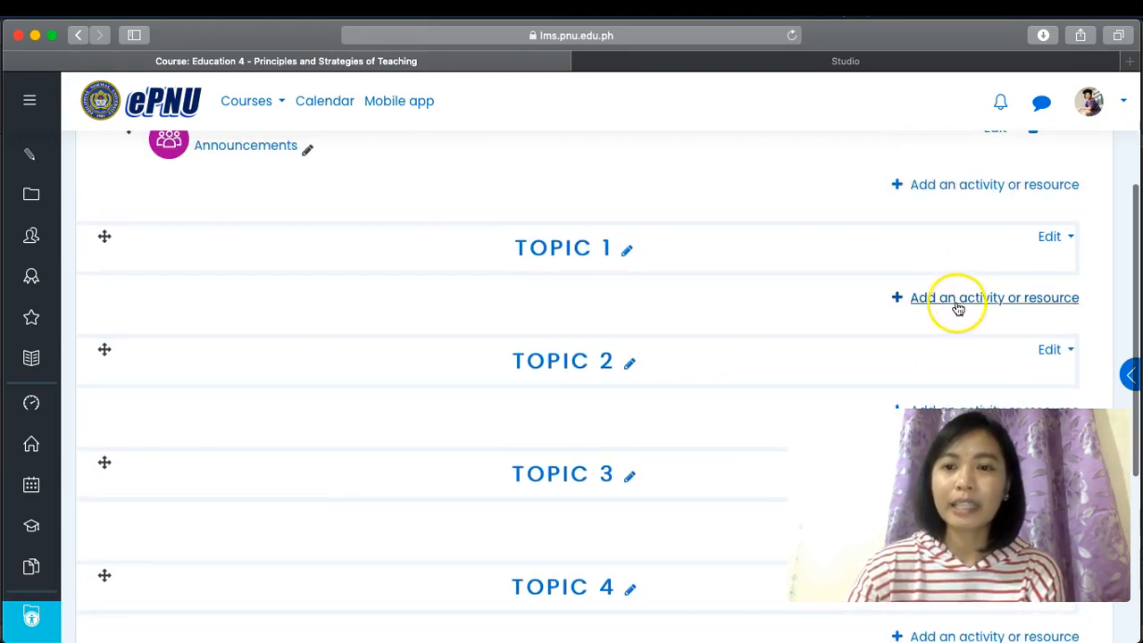
click(956, 300)
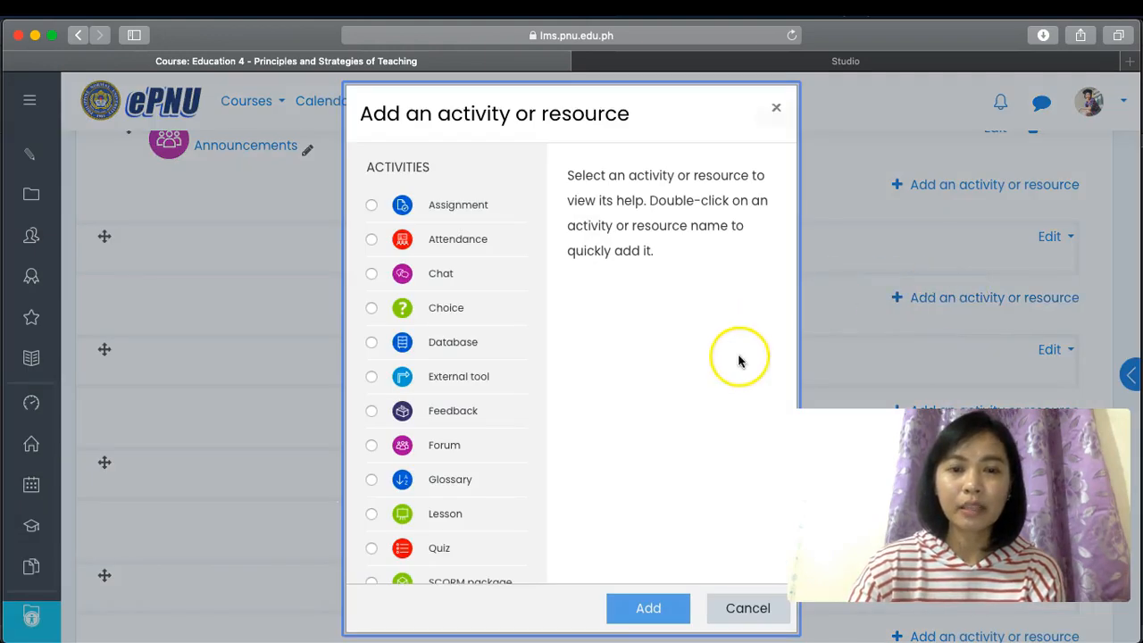
scroll(510, 366, down, 2)
scroll(512, 365, down, 4)
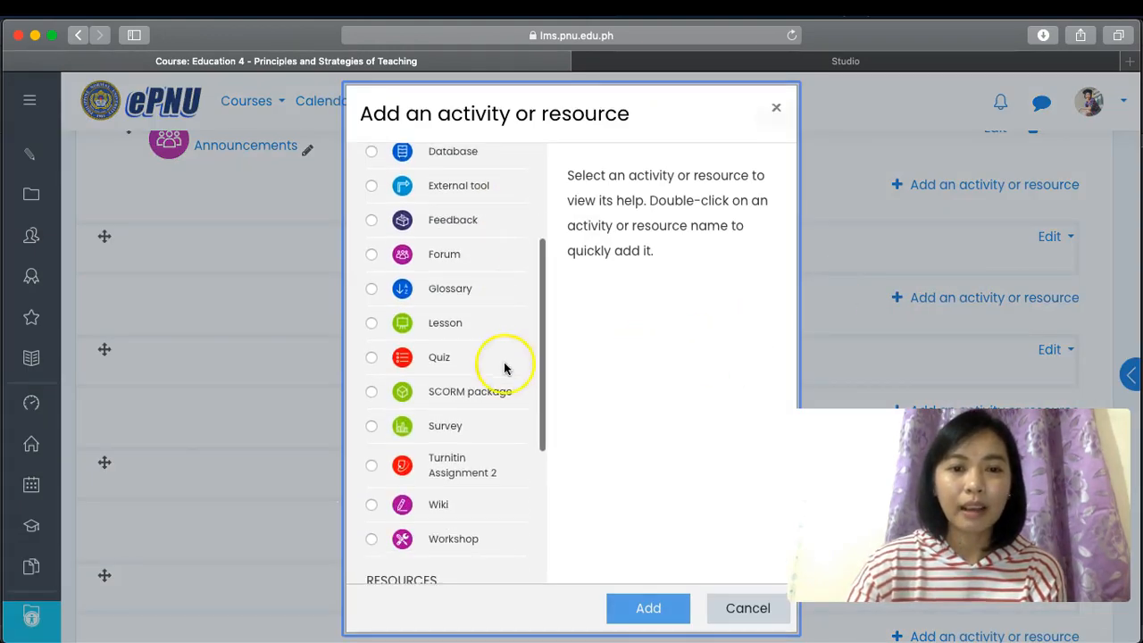
click(371, 468)
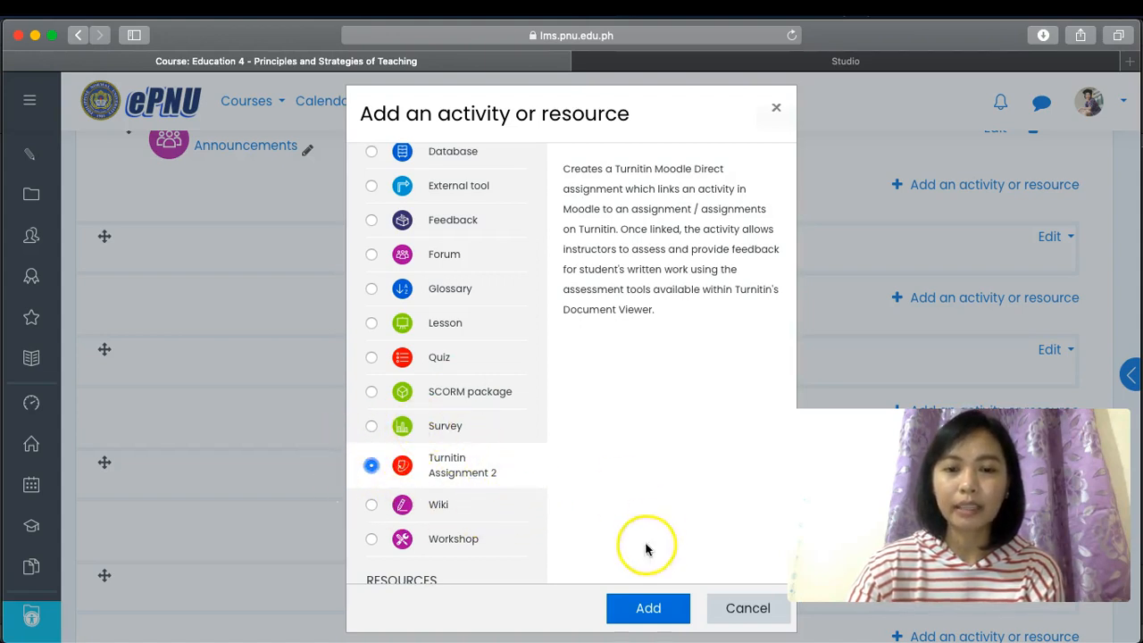
click(647, 610)
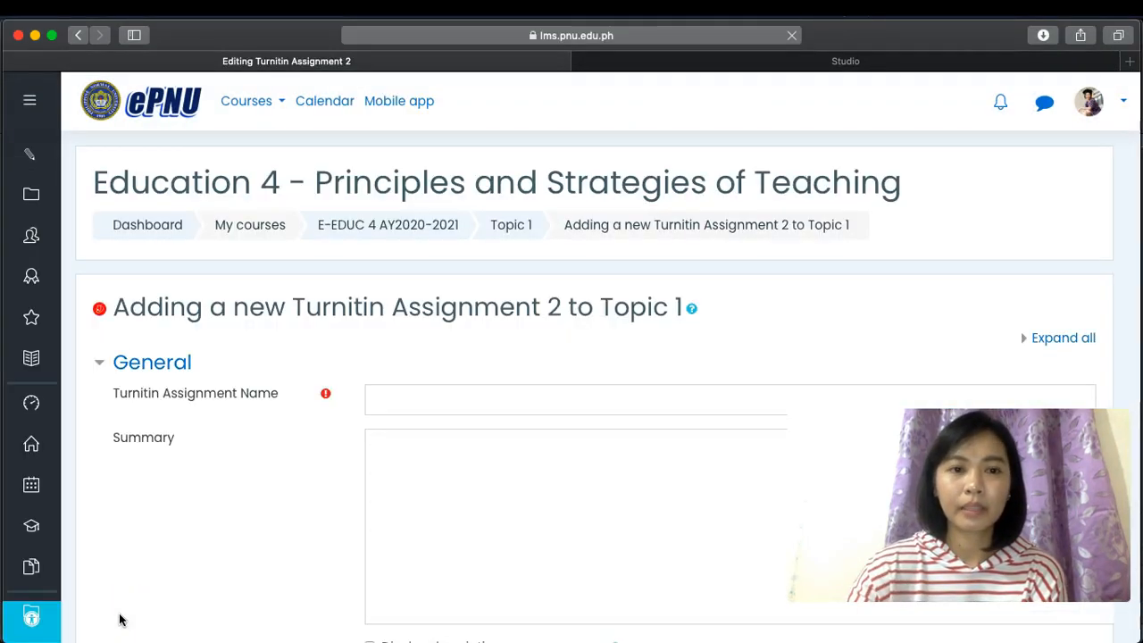
Step: Name the Turnitin assignment "Research Paper"
click(454, 514)
scroll(453, 516, down, 2)
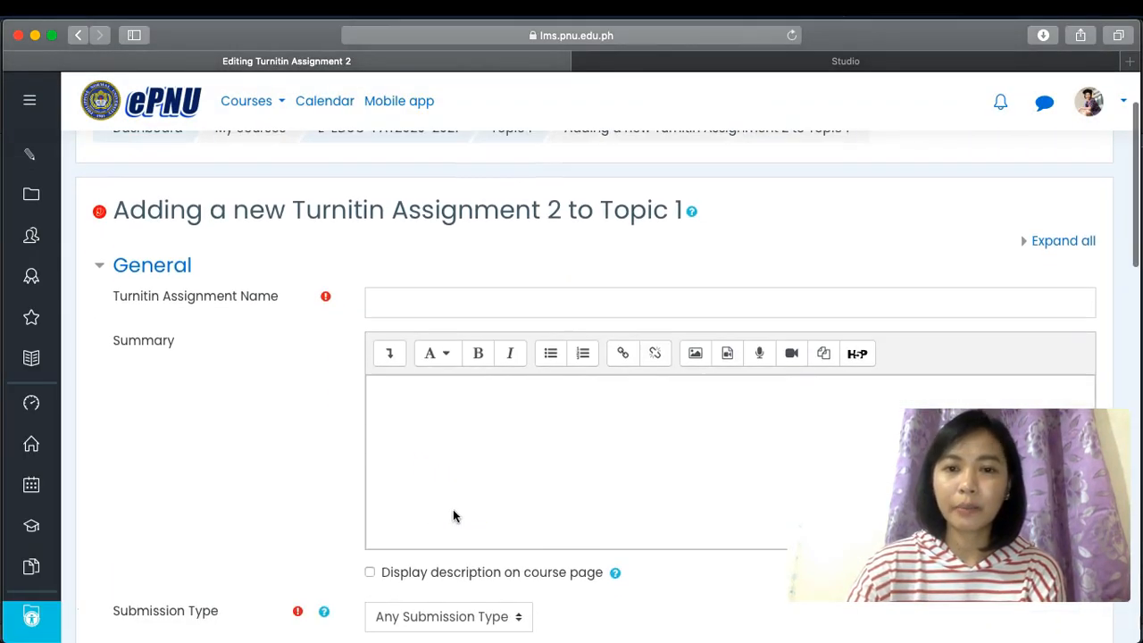
scroll(517, 510, down, 2)
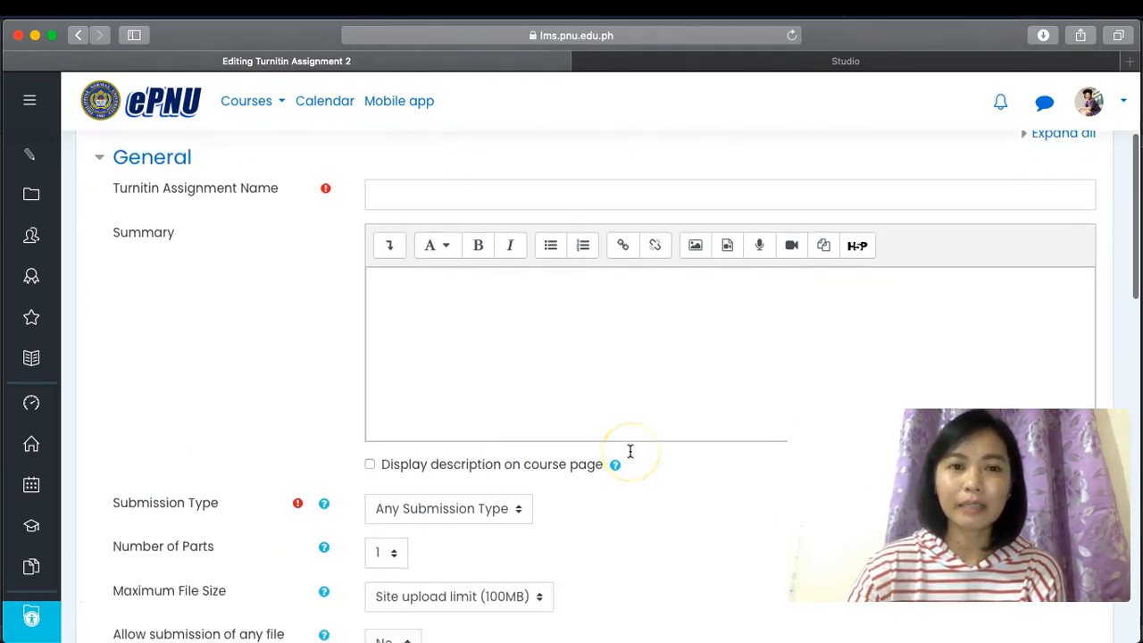
scroll(630, 451, up, 3)
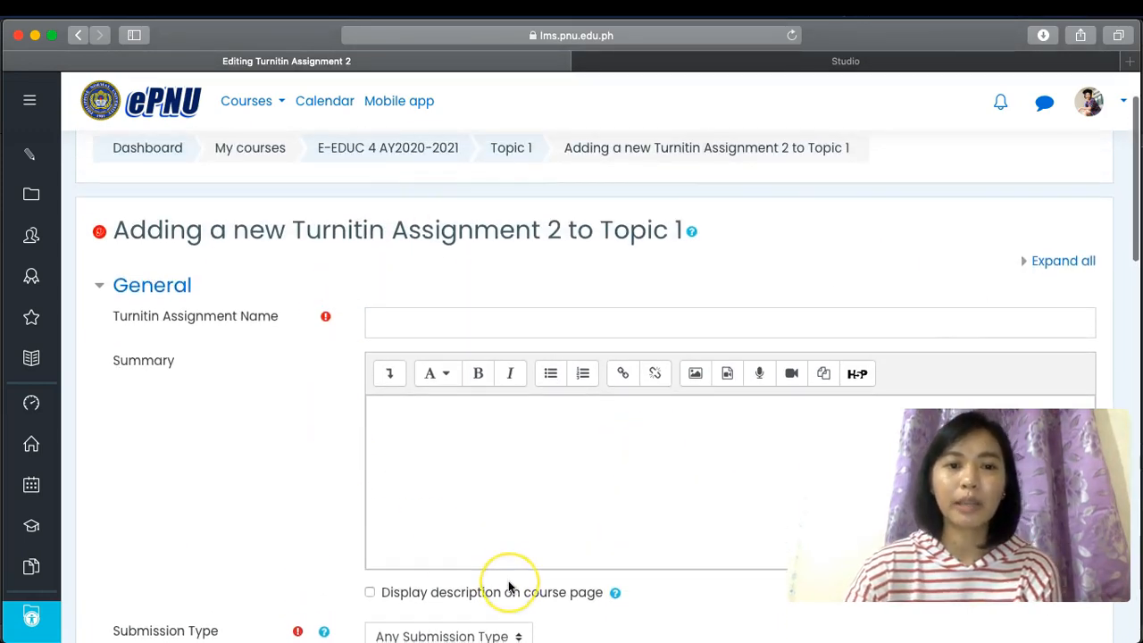
scroll(509, 587, down, 2)
scroll(508, 500, up, 1)
click(486, 283)
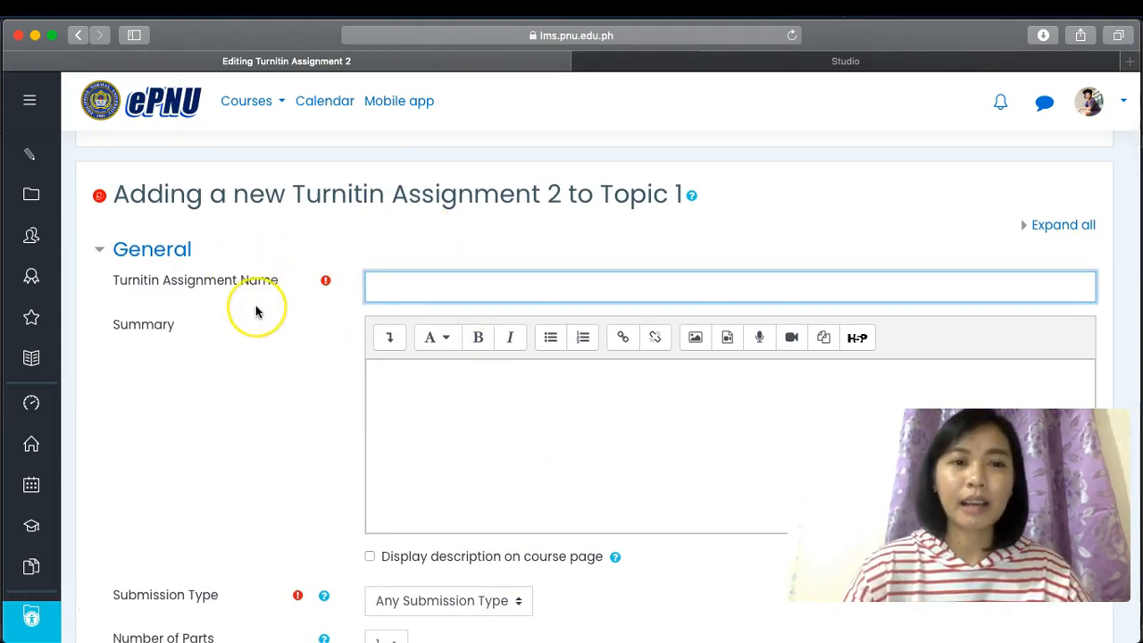
scroll(255, 311, down, 1)
scroll(255, 310, down, 1)
scroll(256, 311, up, 1)
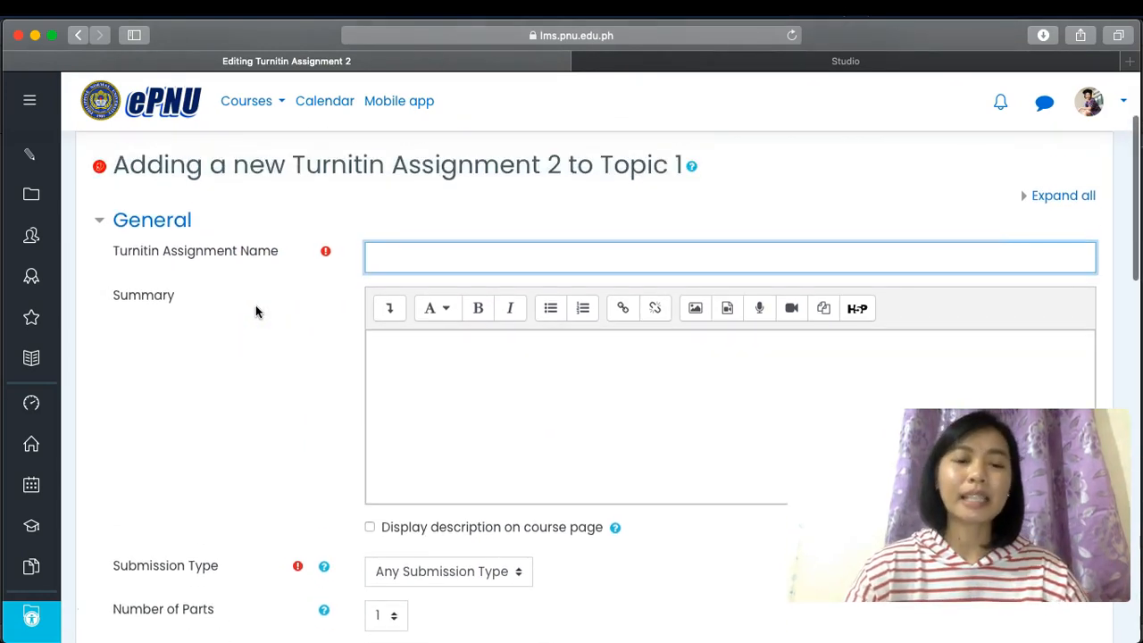
text(Research Pap)
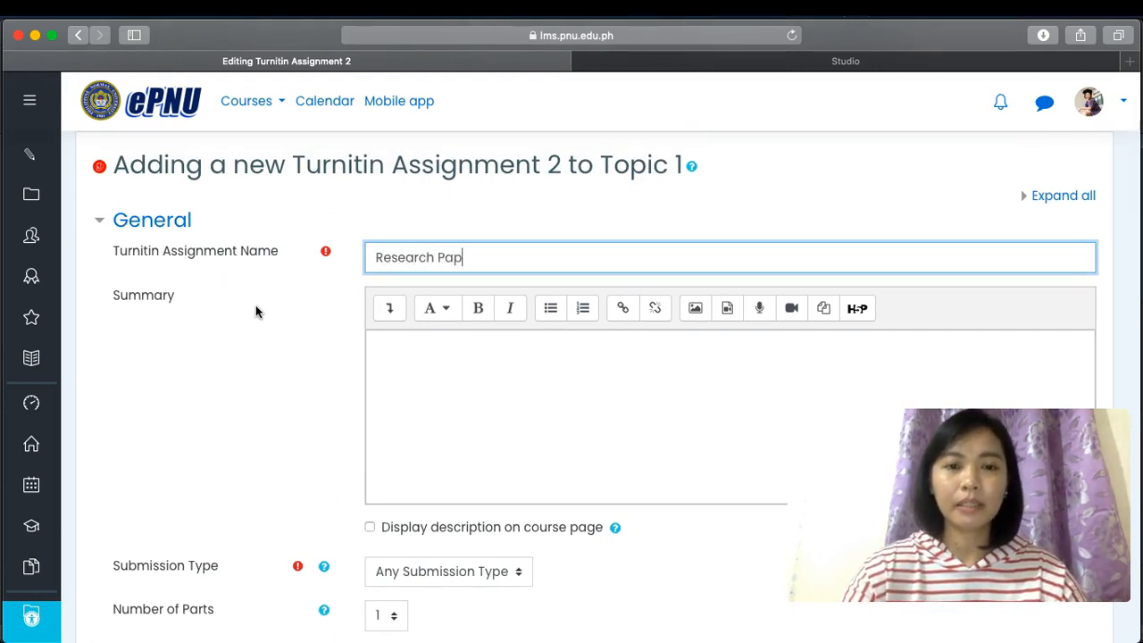
Step: Examine the assignment's Summary editor and the general submission settings below it
click(467, 379)
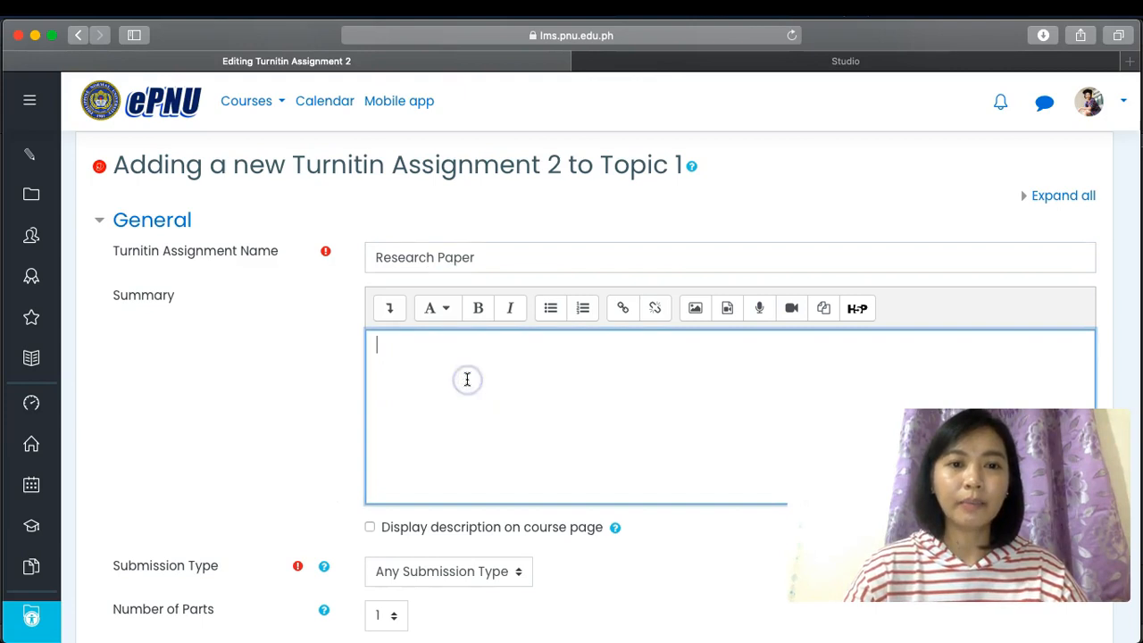
scroll(467, 379, down, 1)
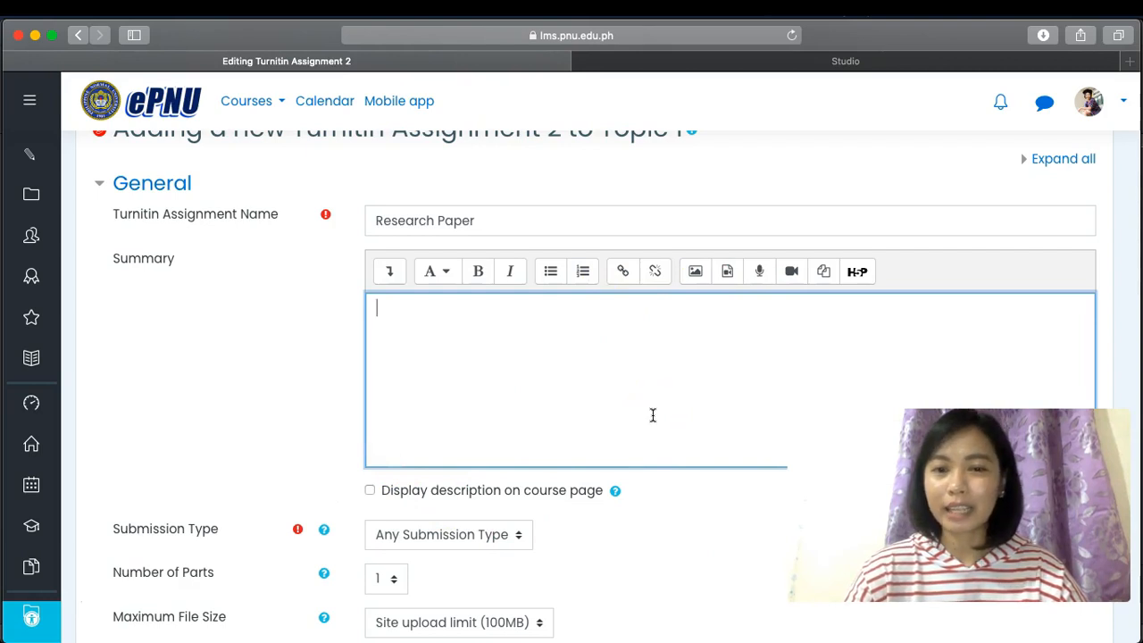
scroll(653, 415, down, 1)
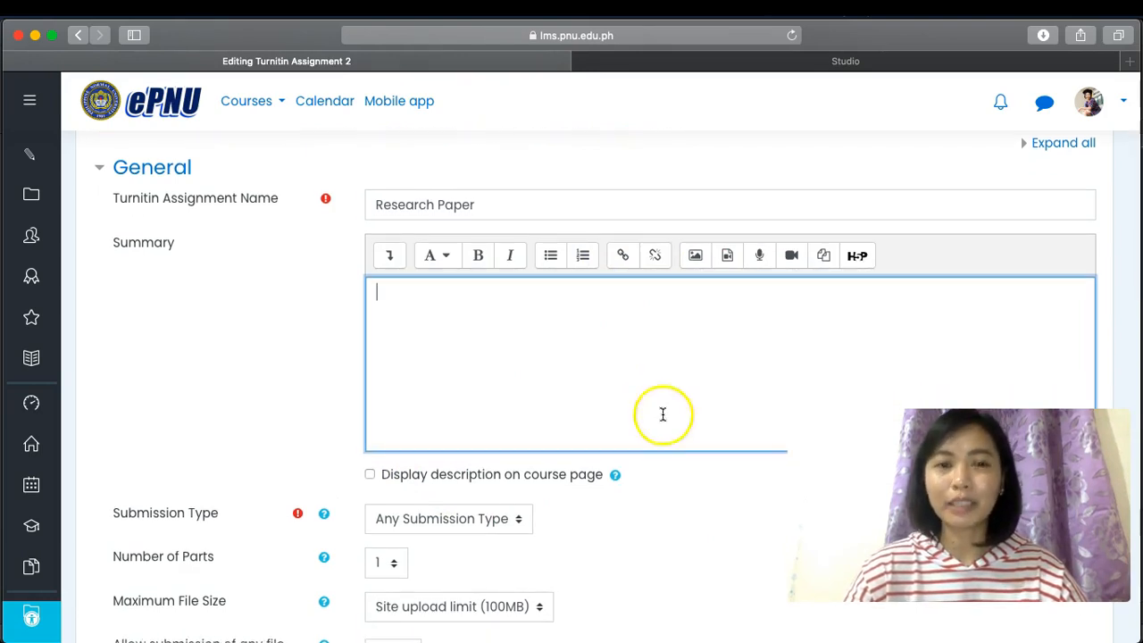
scroll(712, 427, down, 1)
scroll(711, 426, up, 1)
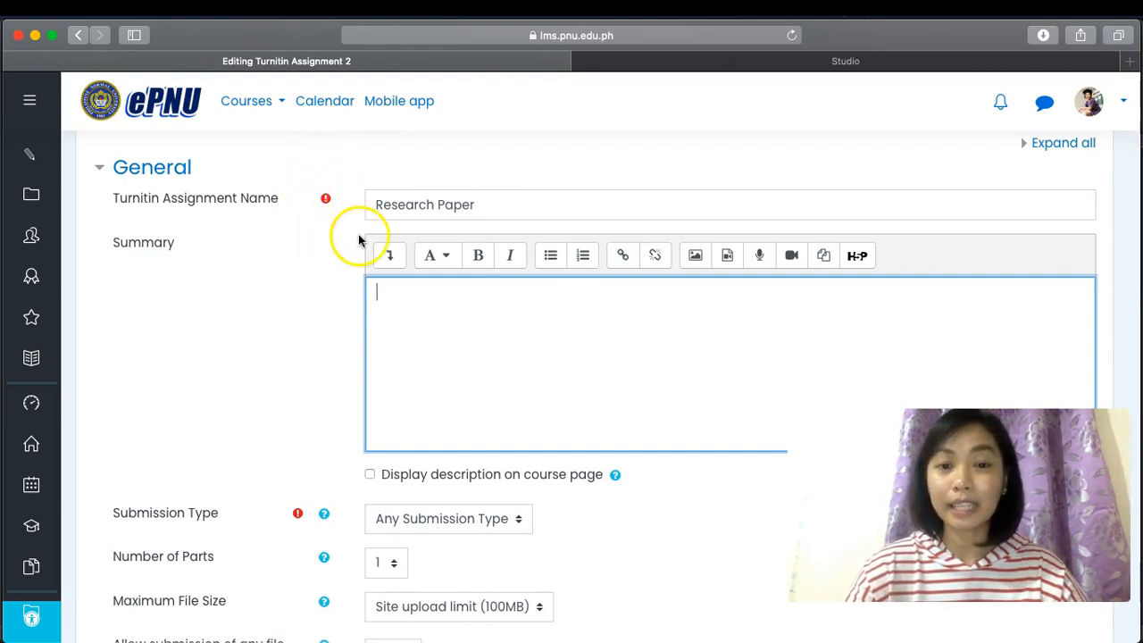
scroll(526, 342, down, 2)
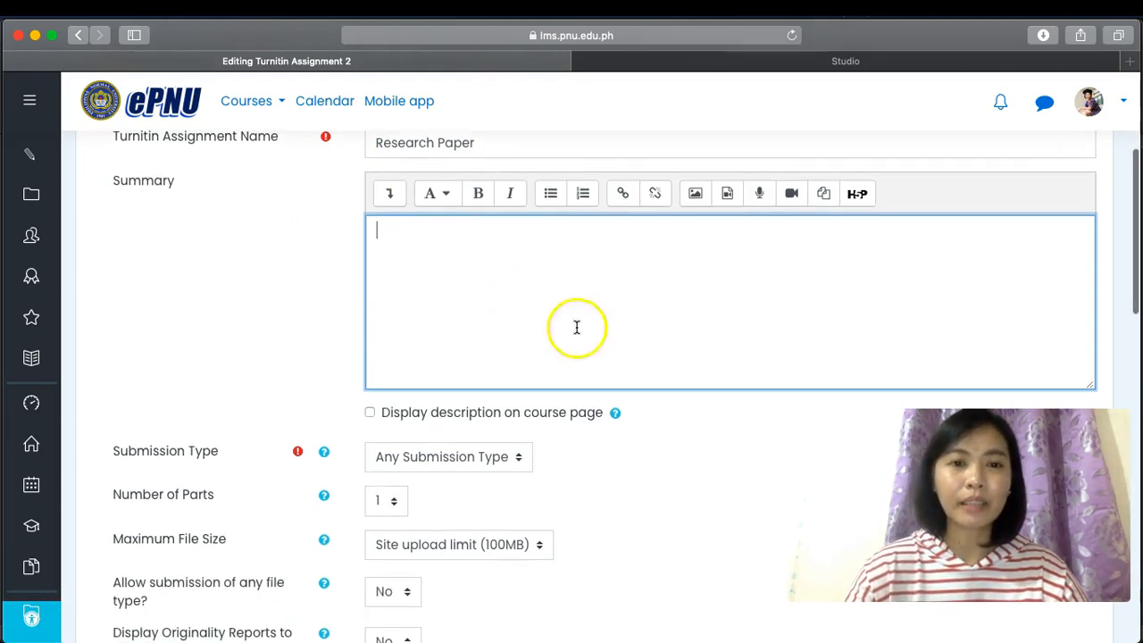
scroll(827, 301, down, 1)
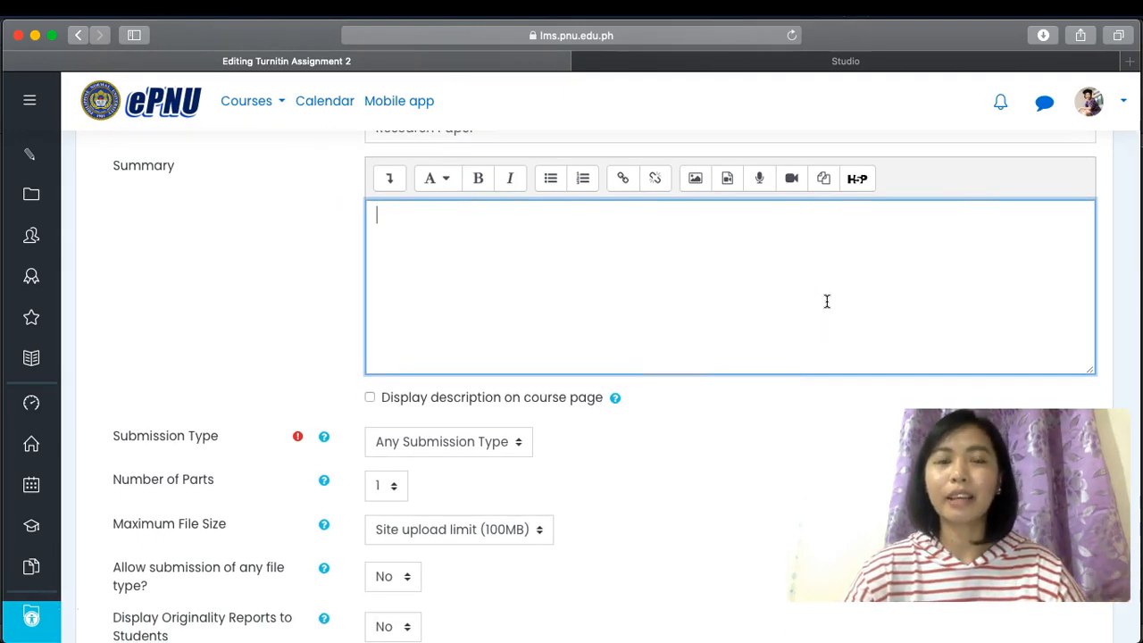
scroll(827, 301, down, 5)
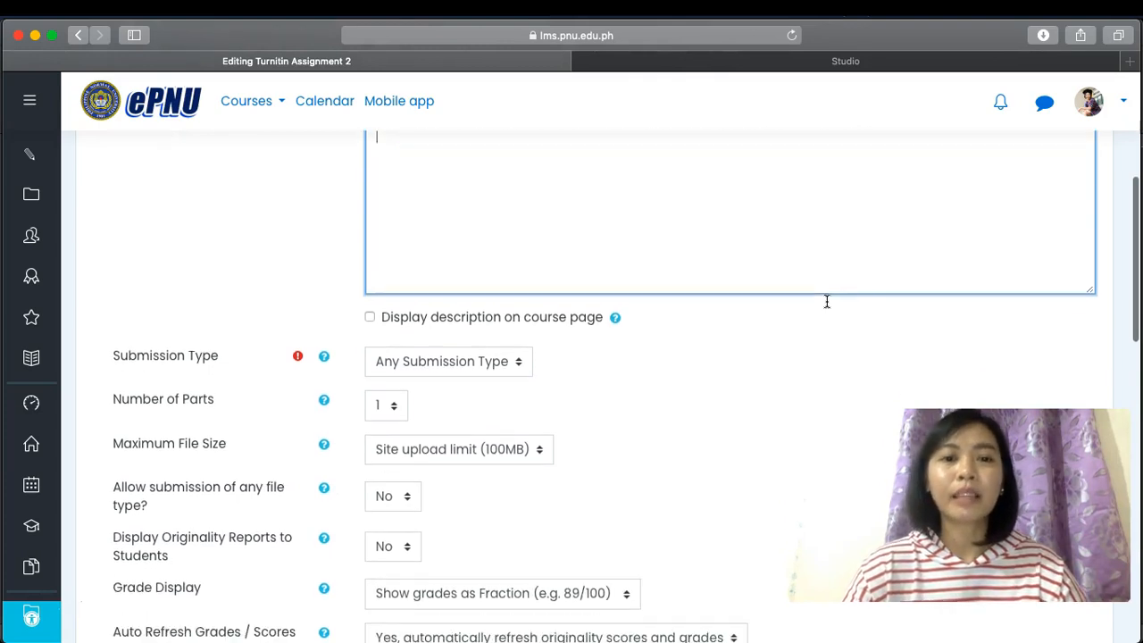
Step: Set the assignment's Submission Type to File Upload
scroll(827, 301, down, 1)
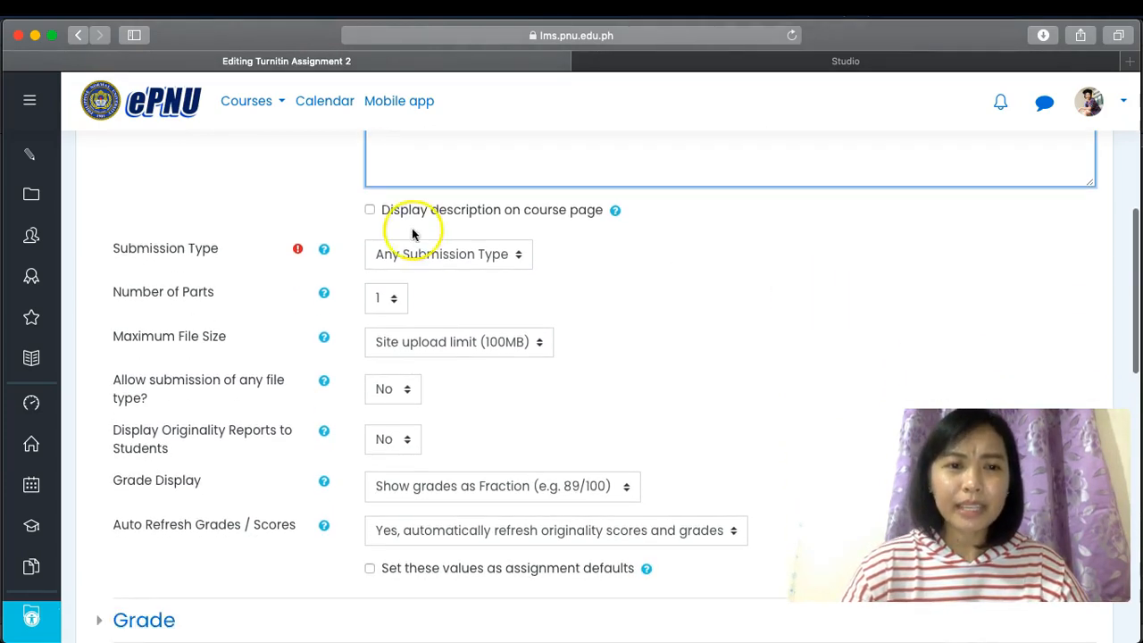
click(435, 255)
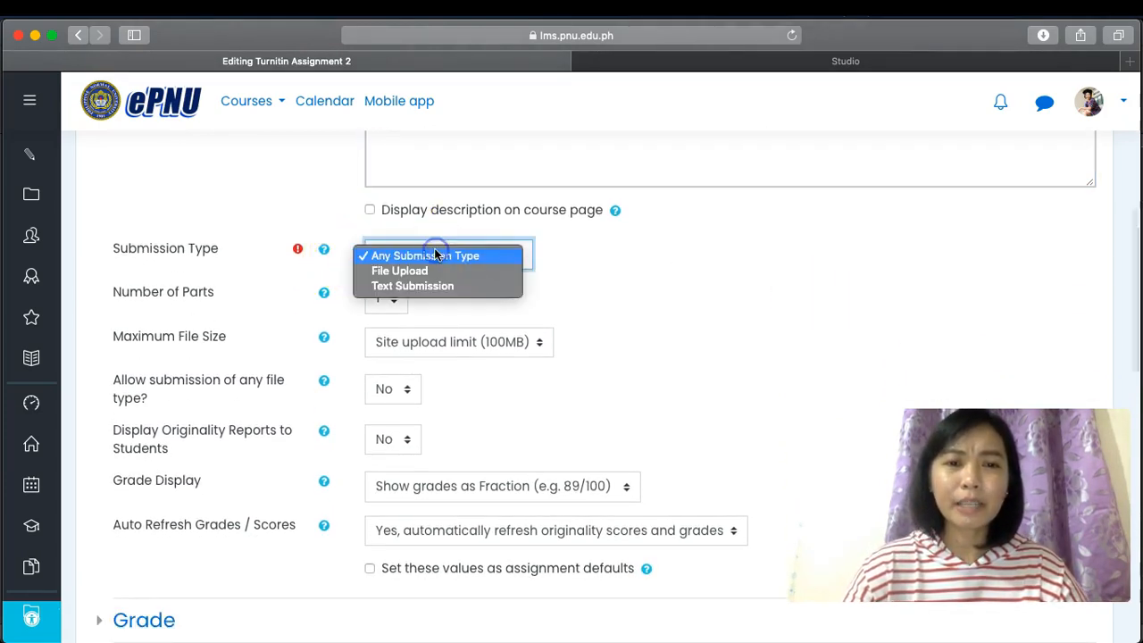
click(492, 279)
scroll(658, 286, down, 1)
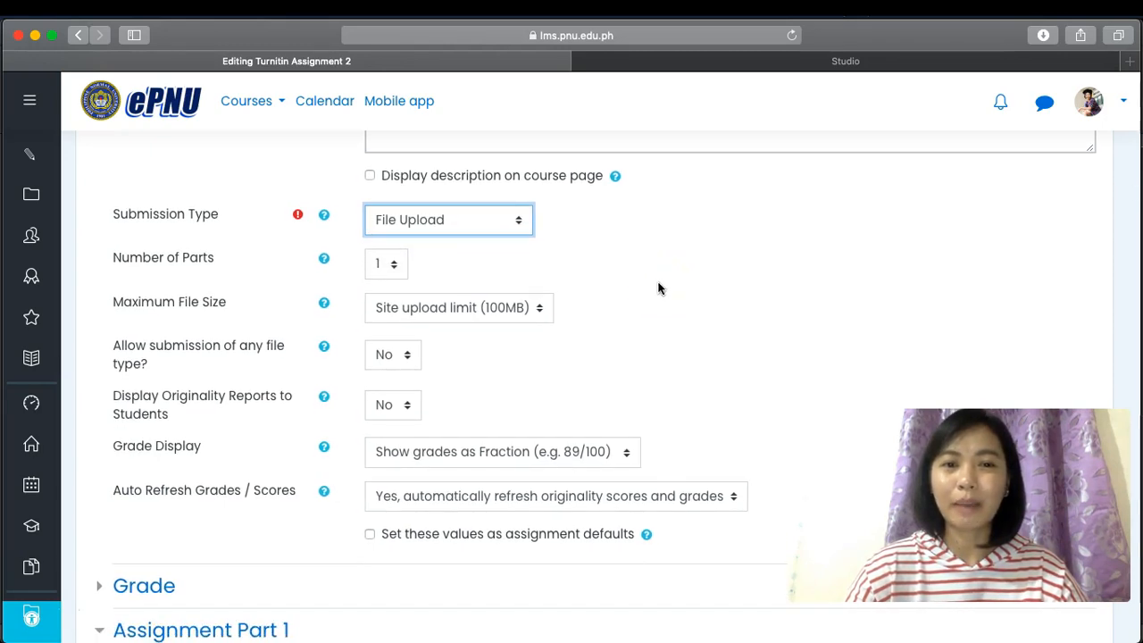
Step: Try Text Submission as the Submission Type, and return the setting to File Upload
click(507, 220)
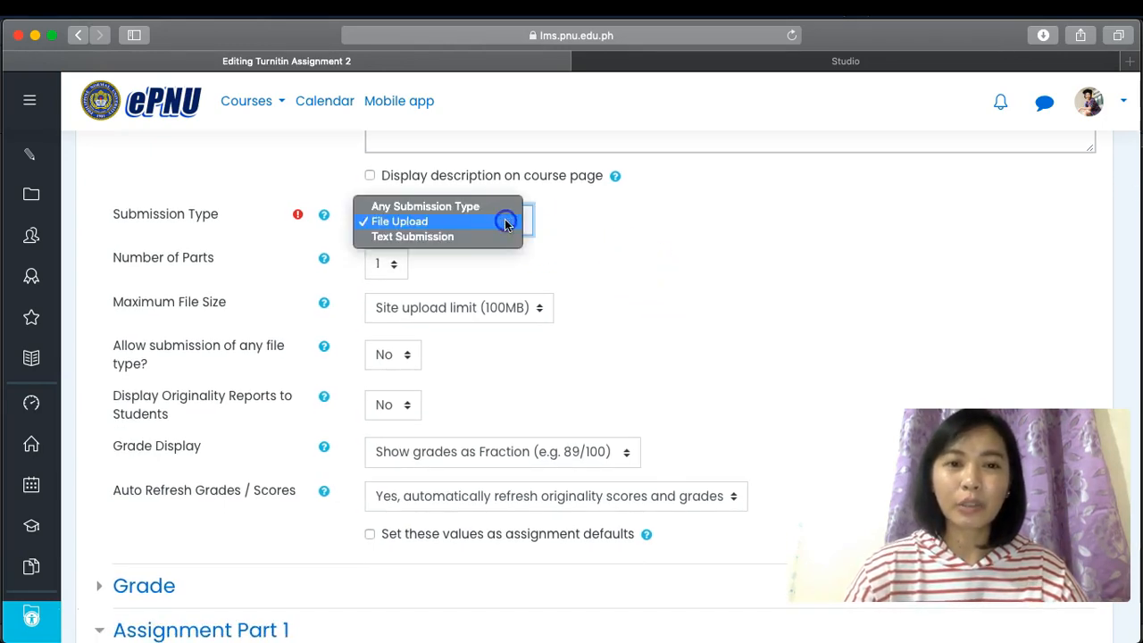
click(503, 237)
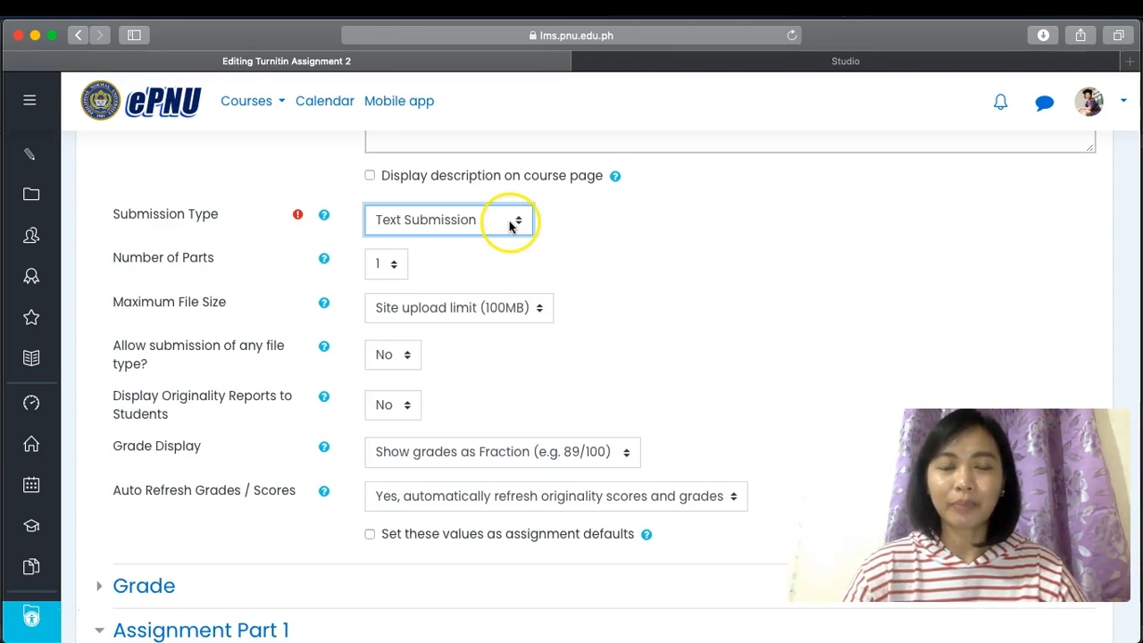
click(509, 223)
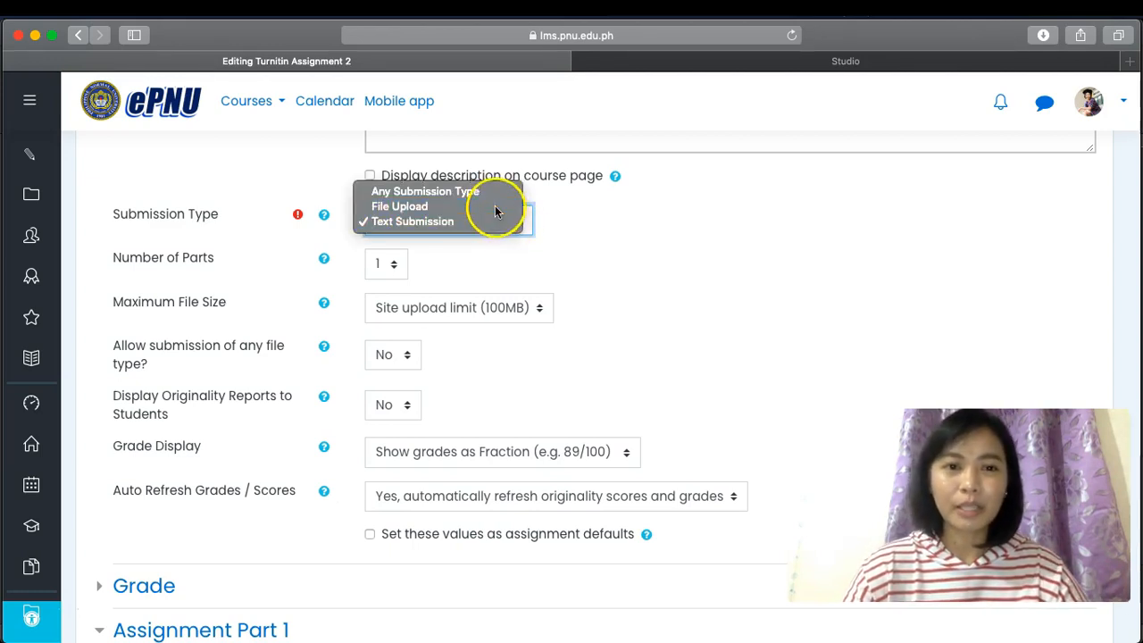
click(496, 205)
Step: Review the Number of Parts choices and select 1 part for the assignment
scroll(597, 253, down, 1)
scroll(697, 446, down, 1)
scroll(692, 411, up, 2)
scroll(689, 403, up, 1)
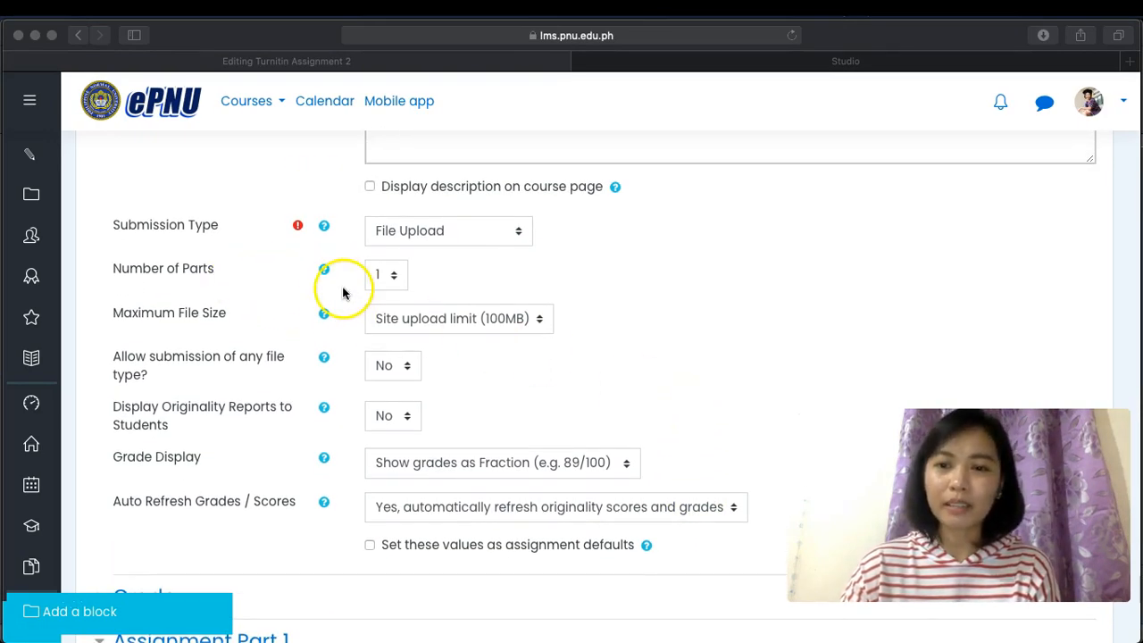
scroll(452, 276, down, 1)
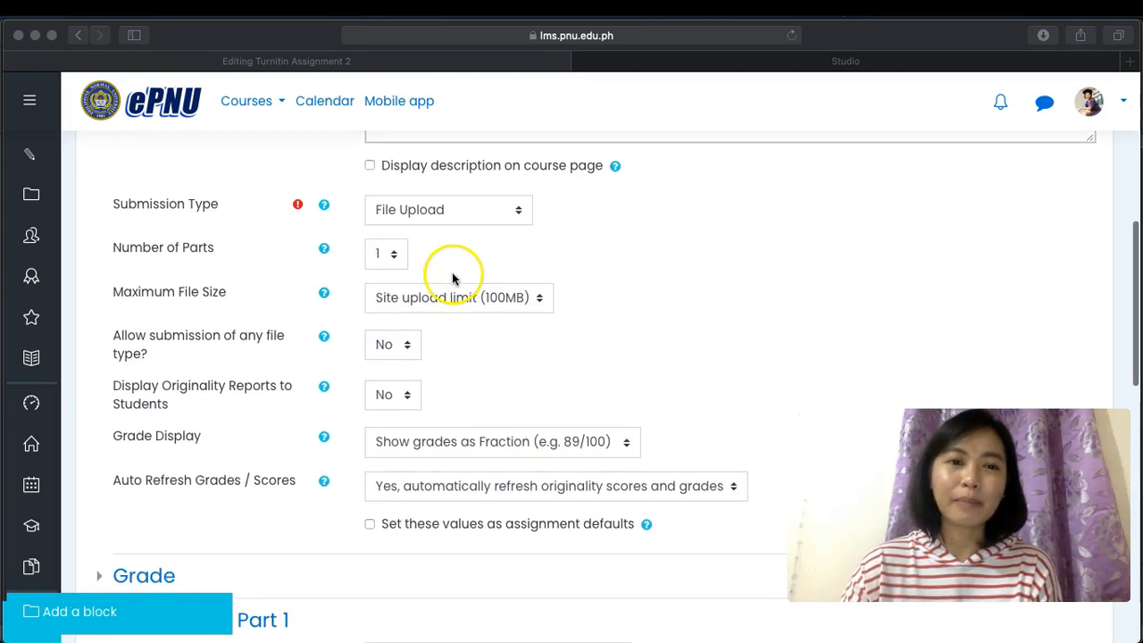
click(397, 256)
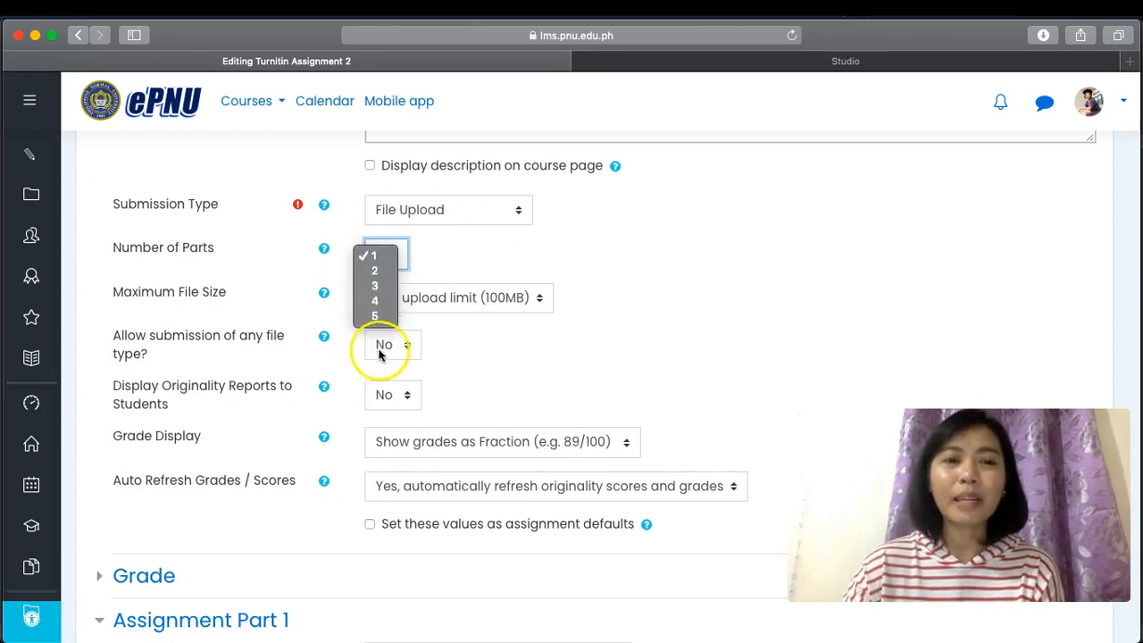
click(468, 255)
scroll(517, 268, down, 1)
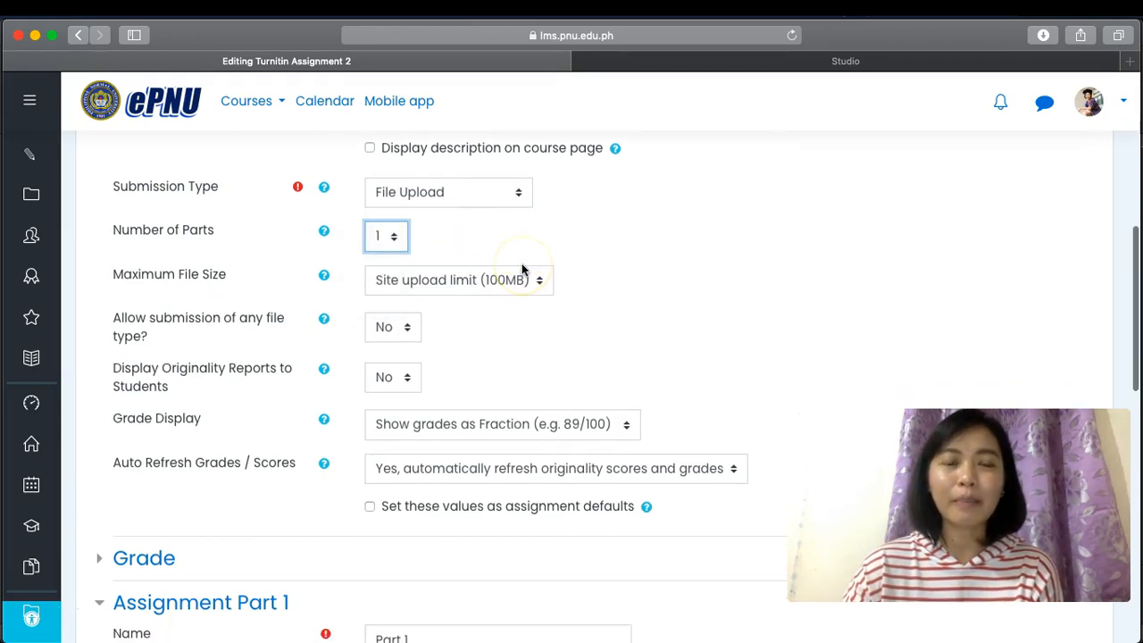
scroll(526, 239, up, 1)
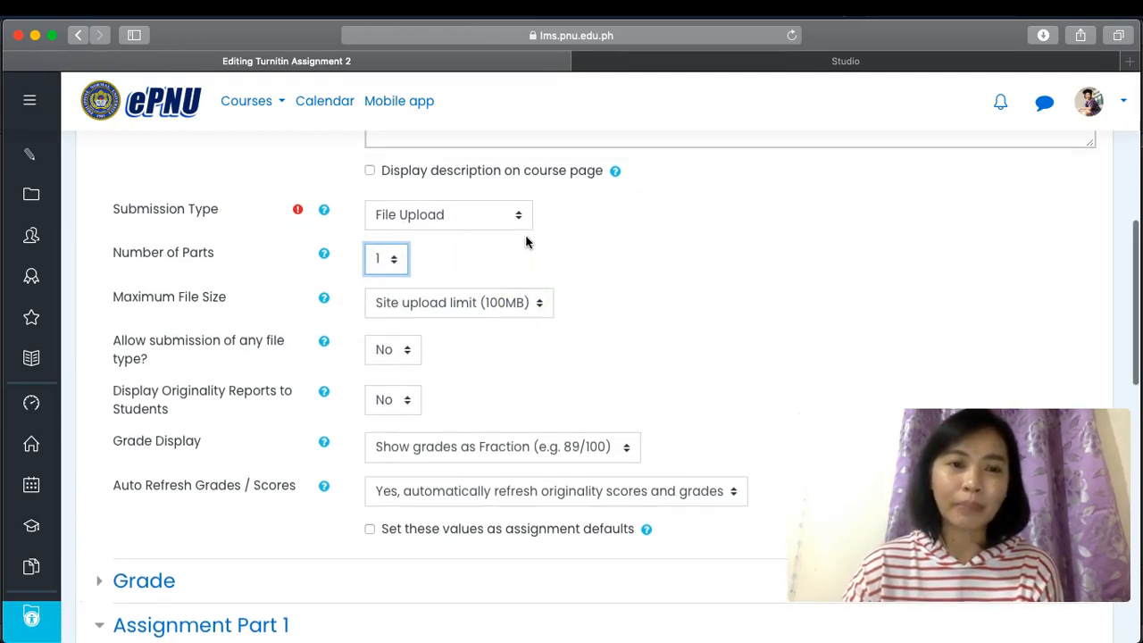
click(399, 259)
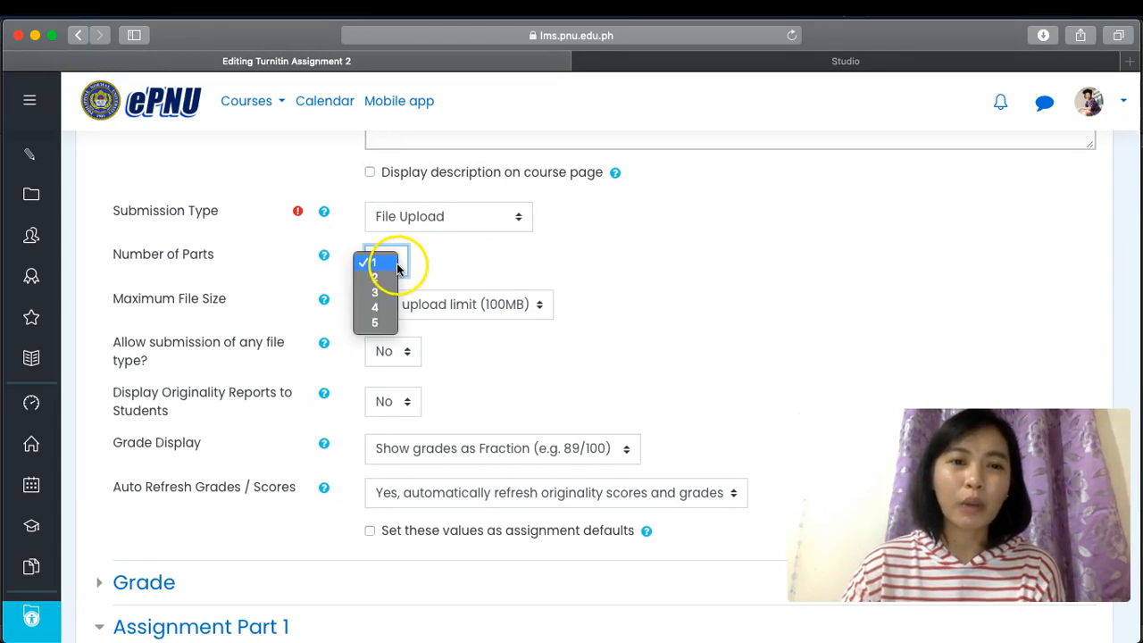
click(397, 262)
scroll(533, 255, down, 2)
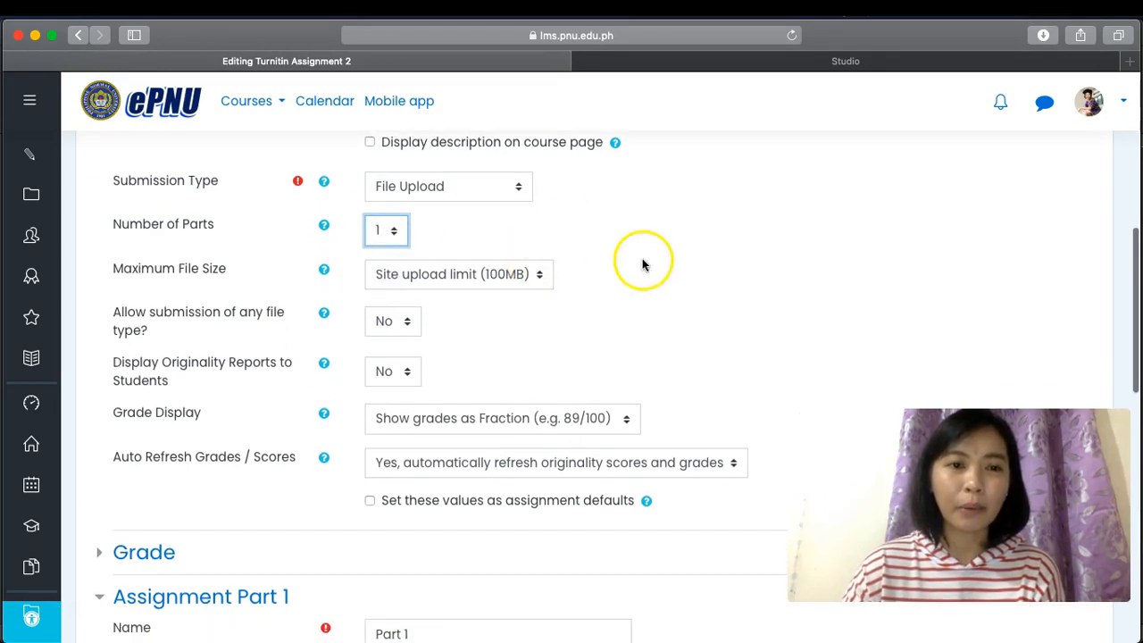
Step: Check the available Maximum File Size limits, keeping the site upload limit (100MB)
scroll(656, 312, down, 1)
scroll(625, 340, up, 3)
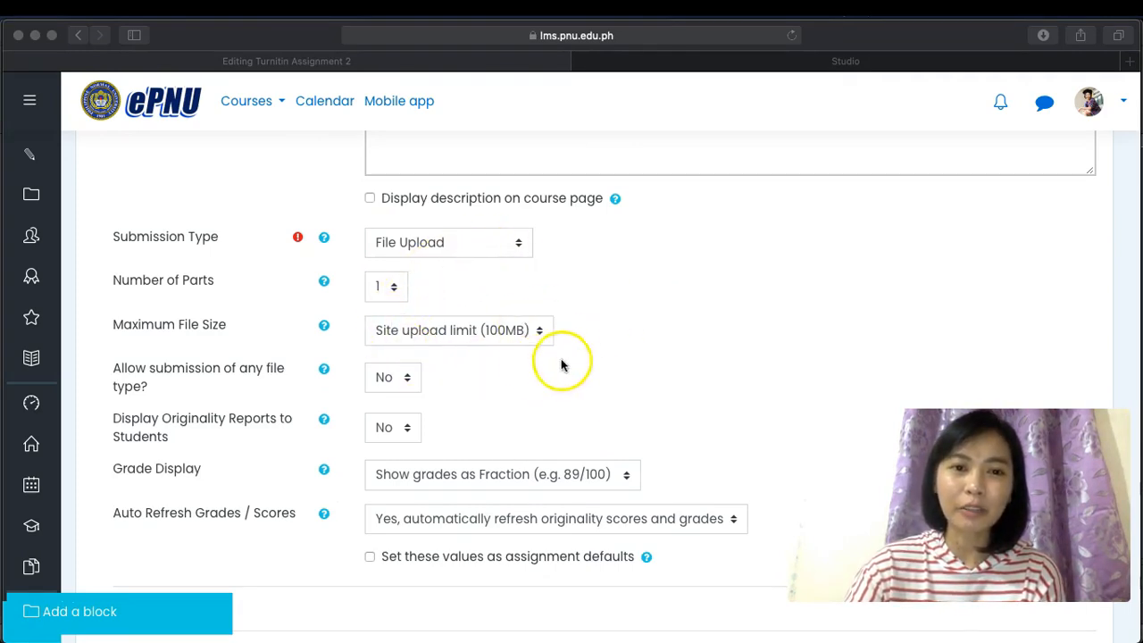
scroll(571, 324, down, 1)
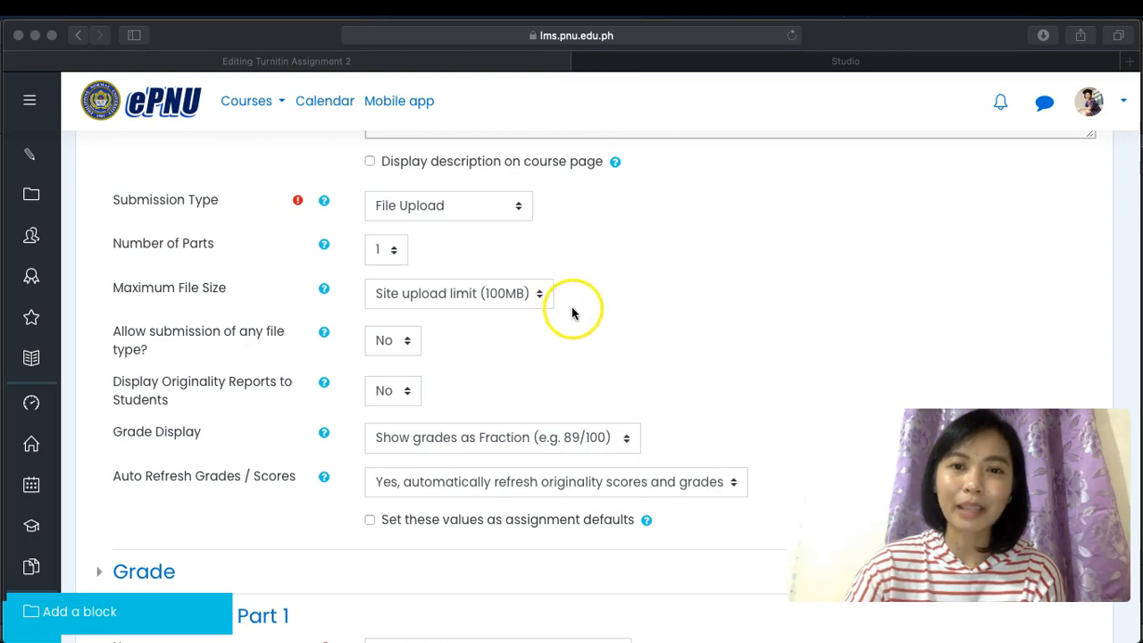
click(527, 296)
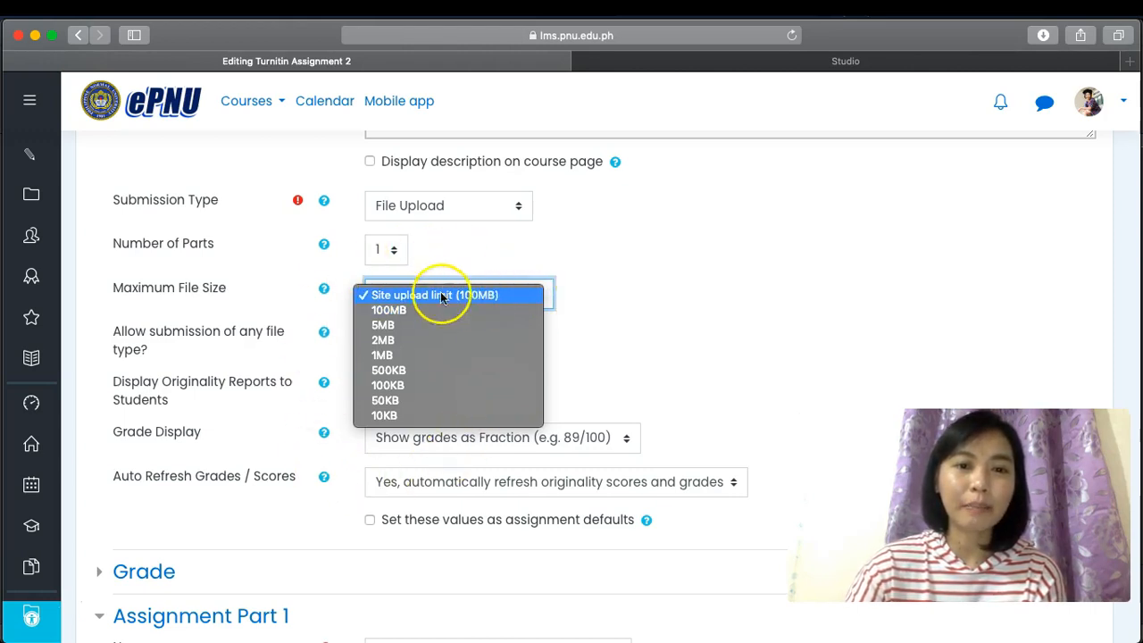
click(643, 300)
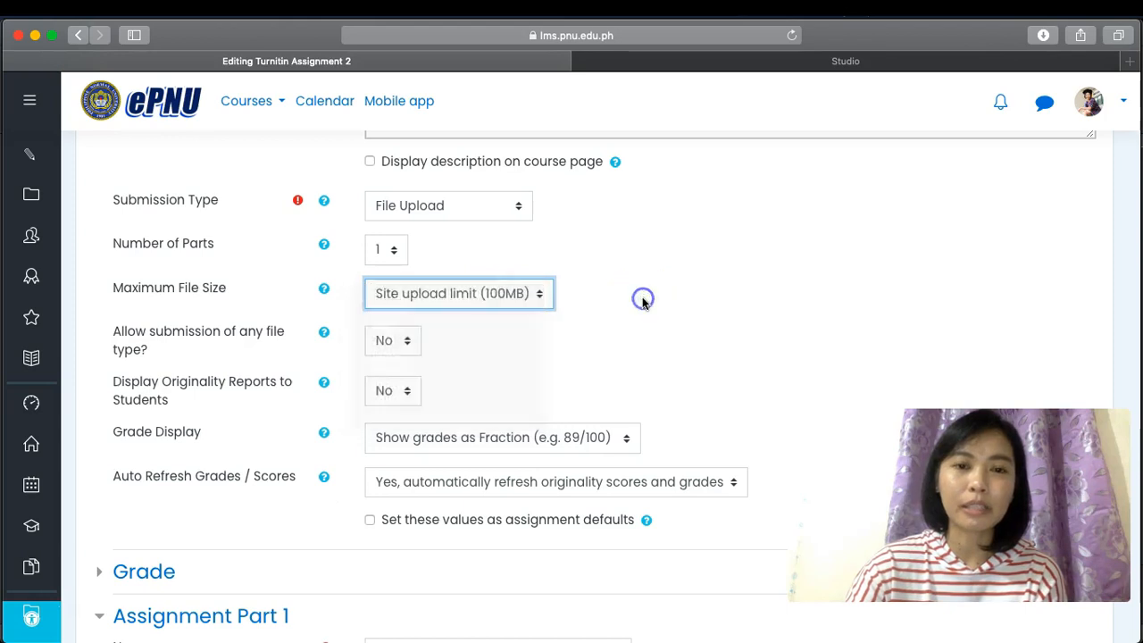
scroll(714, 325, down, 2)
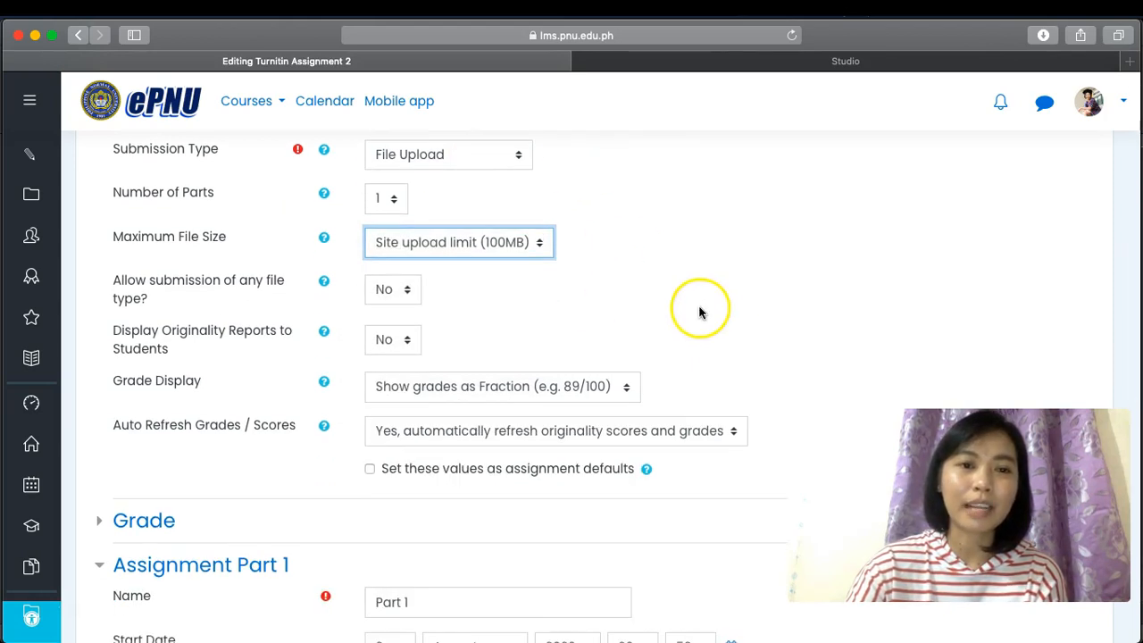
Step: Keep submission of any file type at No and set Display Originality Reports to Students to Yes
scroll(699, 315, down, 1)
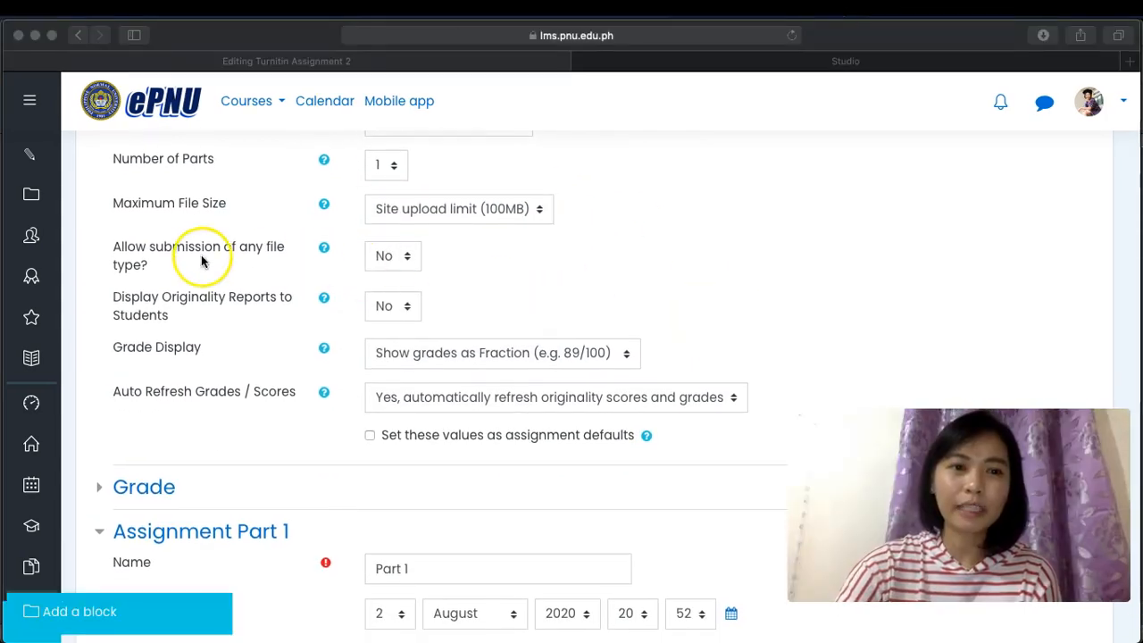
scroll(257, 268, down, 1)
scroll(257, 268, up, 1)
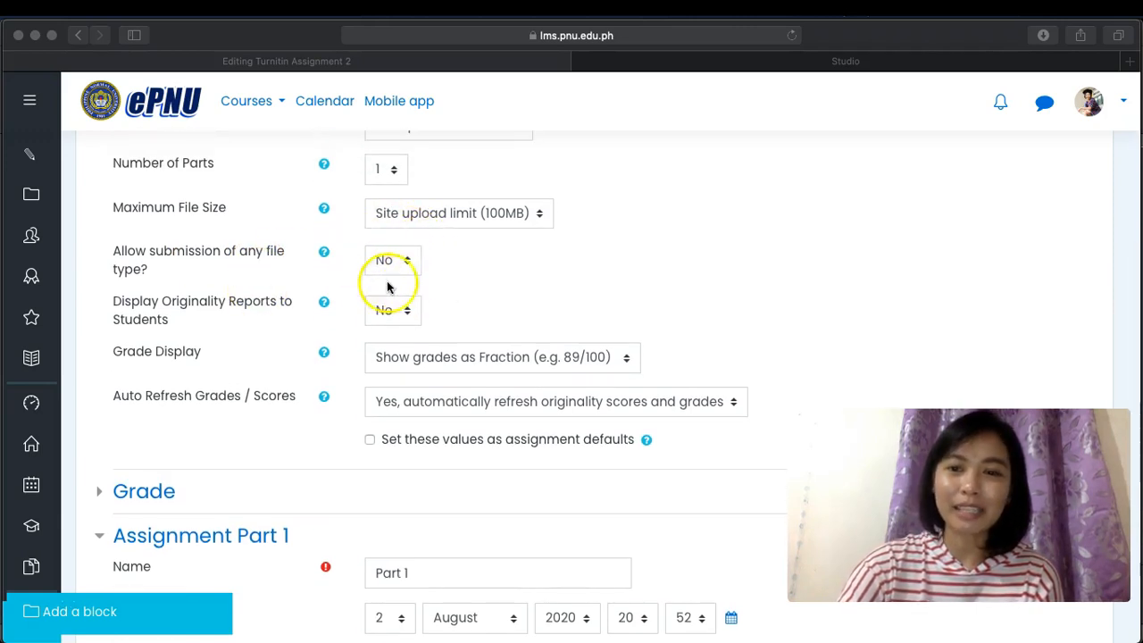
scroll(424, 277, down, 1)
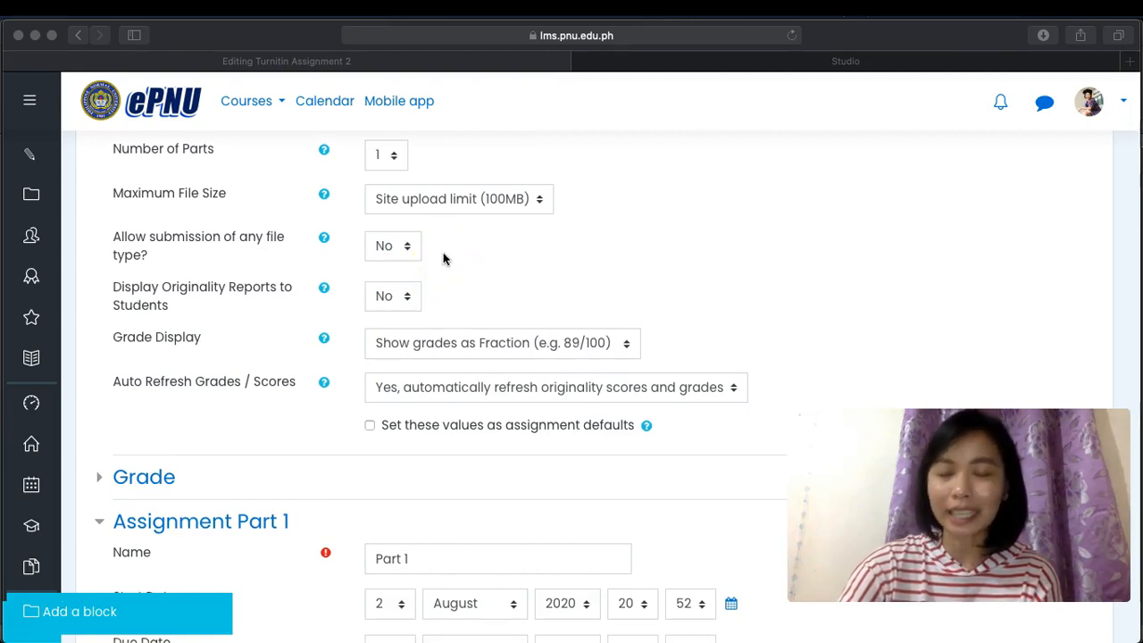
scroll(444, 258, down, 1)
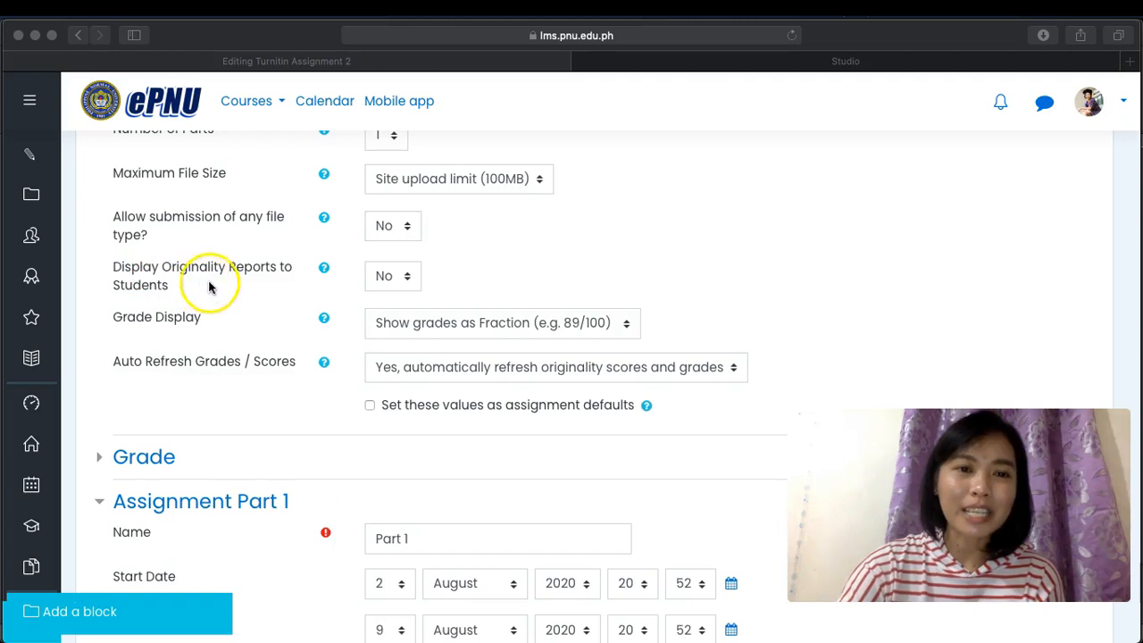
click(400, 276)
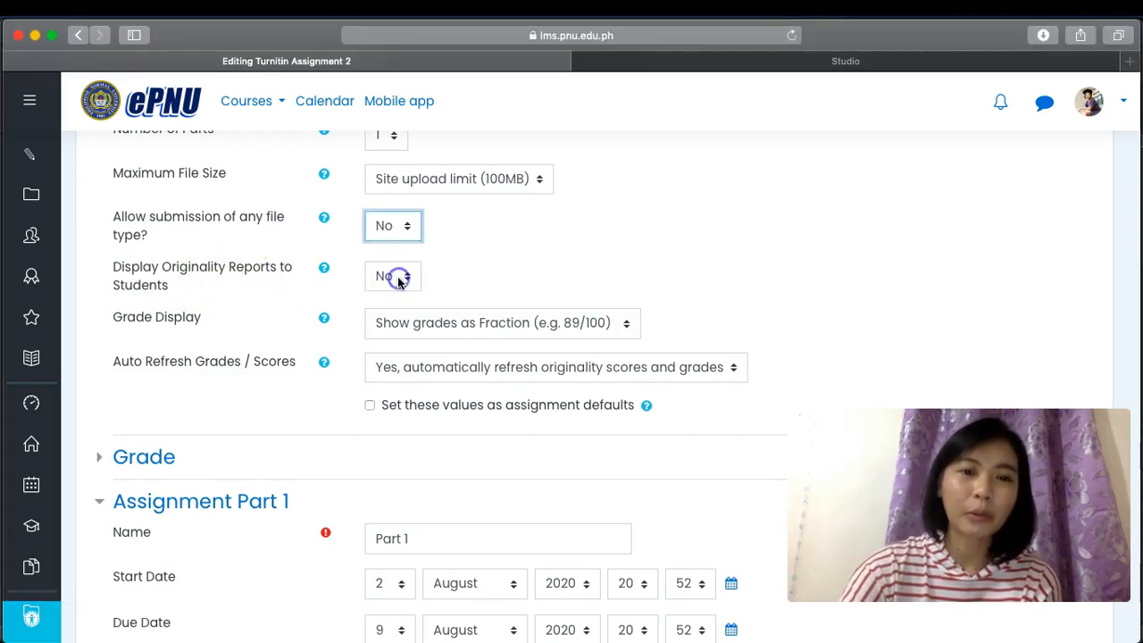
click(398, 276)
click(395, 293)
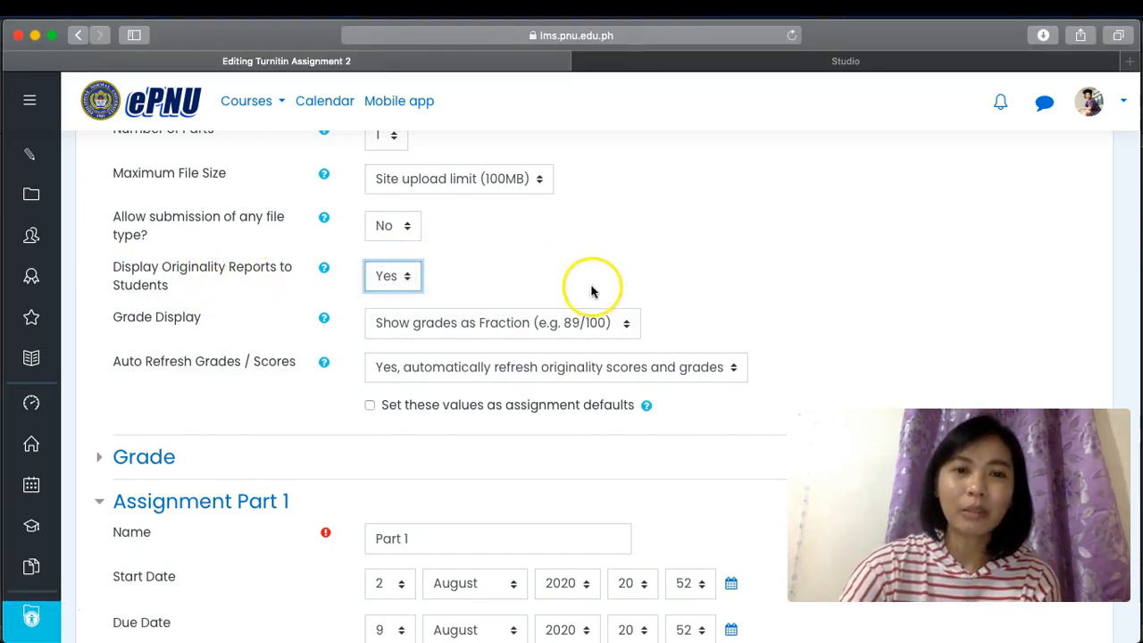
scroll(598, 293, down, 1)
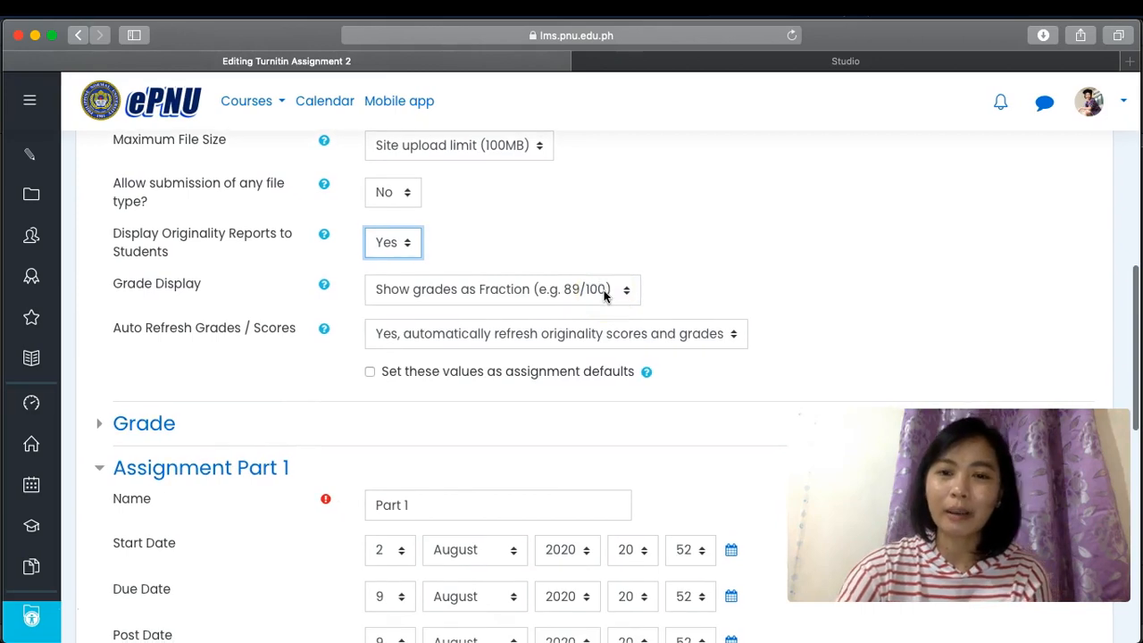
click(493, 211)
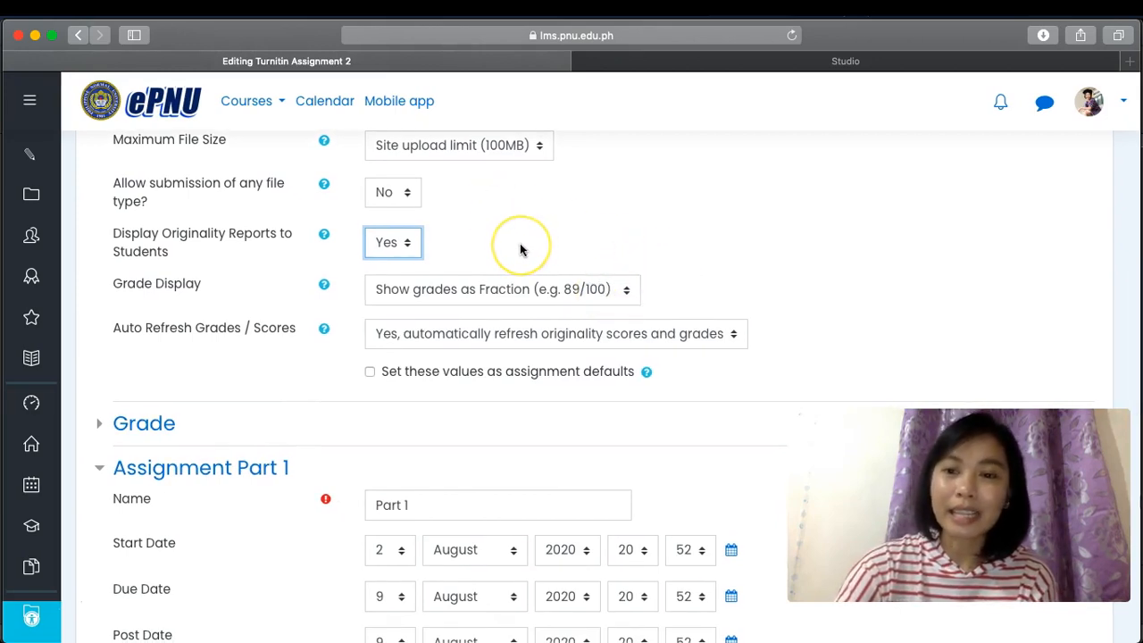
Step: Set Grade Display to show grades as Percentage (e.g. 89%)
scroll(522, 250, down, 1)
scroll(523, 247, down, 1)
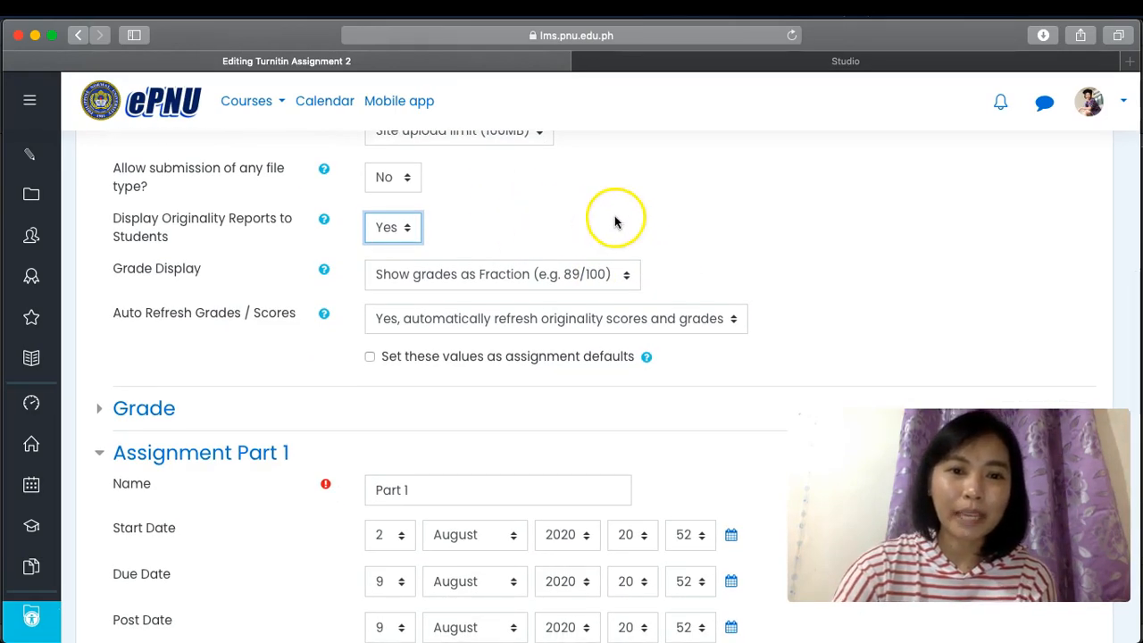
scroll(618, 223, down, 1)
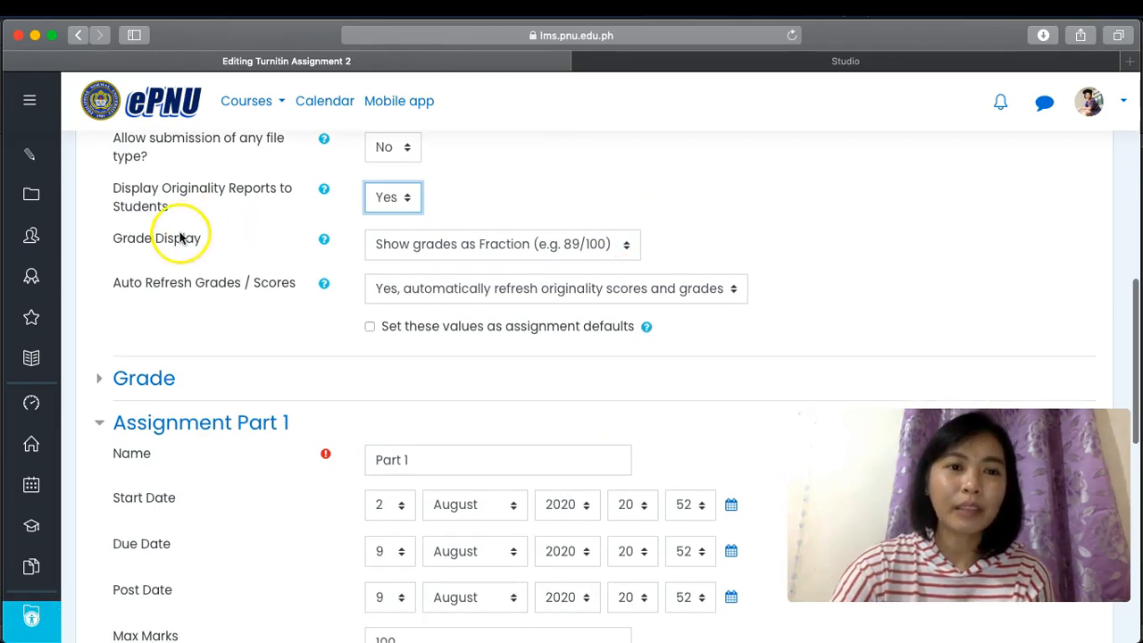
click(605, 243)
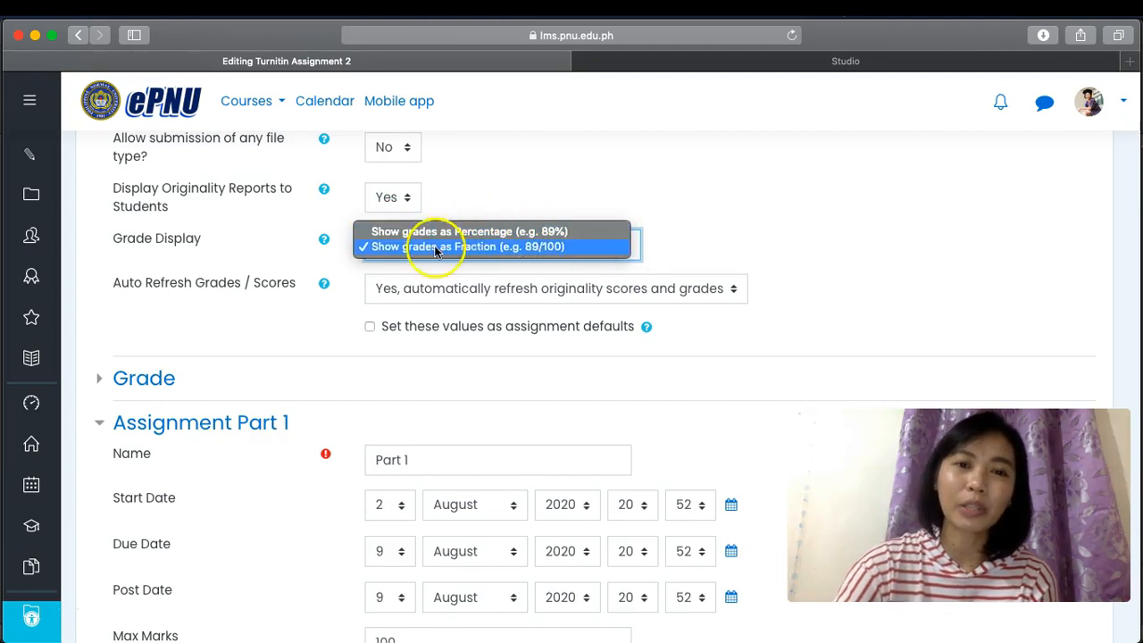
click(612, 232)
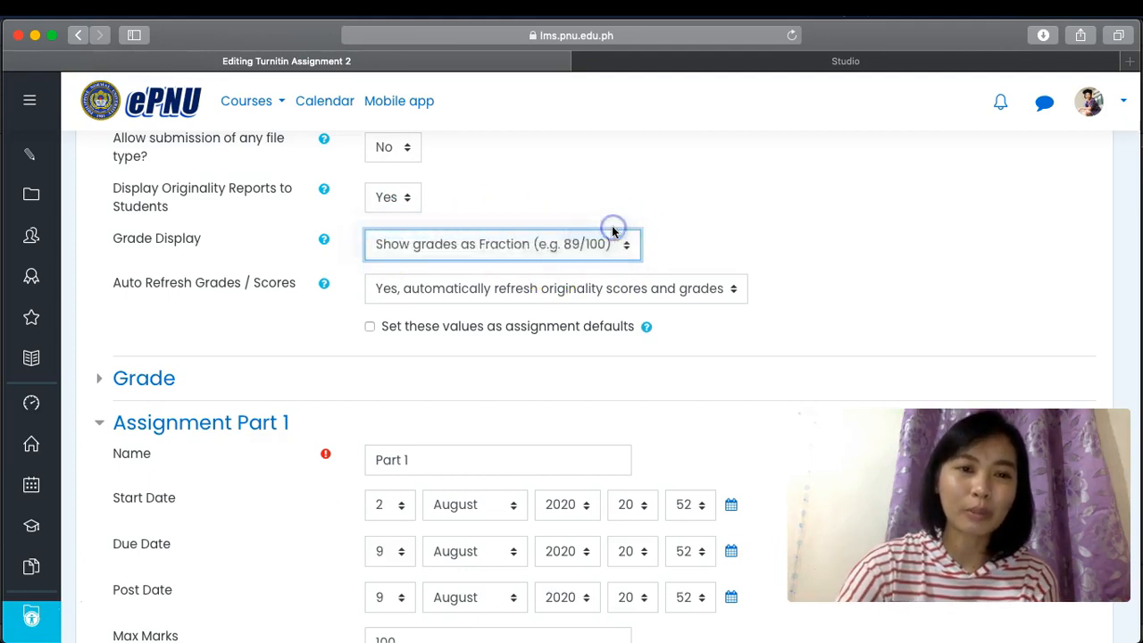
Step: Set Auto Refresh Grades / Scores to "Yes, automatically refresh originality scores and grades"
scroll(869, 312, down, 1)
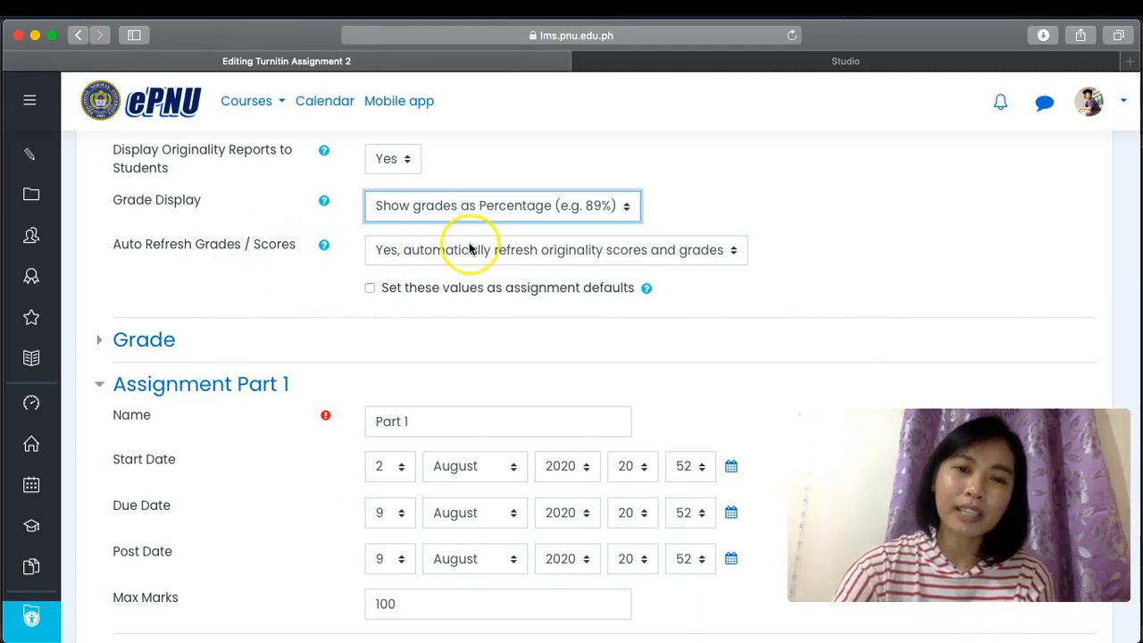
click(514, 249)
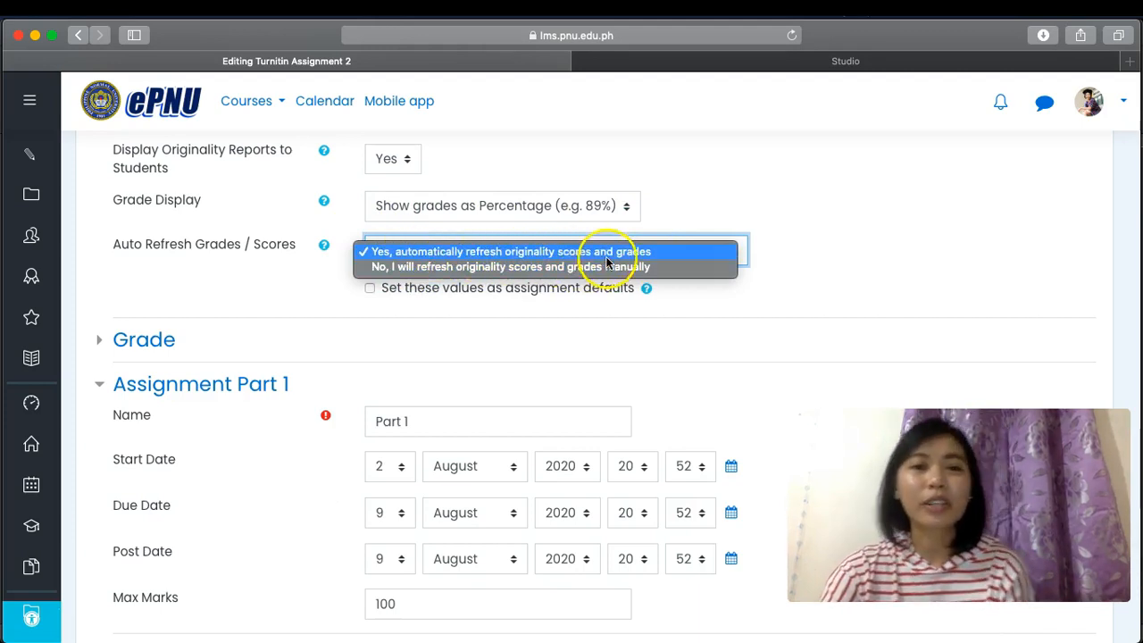
click(449, 251)
scroll(802, 312, down, 1)
Step: Examine the name, start, due and post dates, and Max Marks under Assignment Part 1
scroll(477, 378, down, 4)
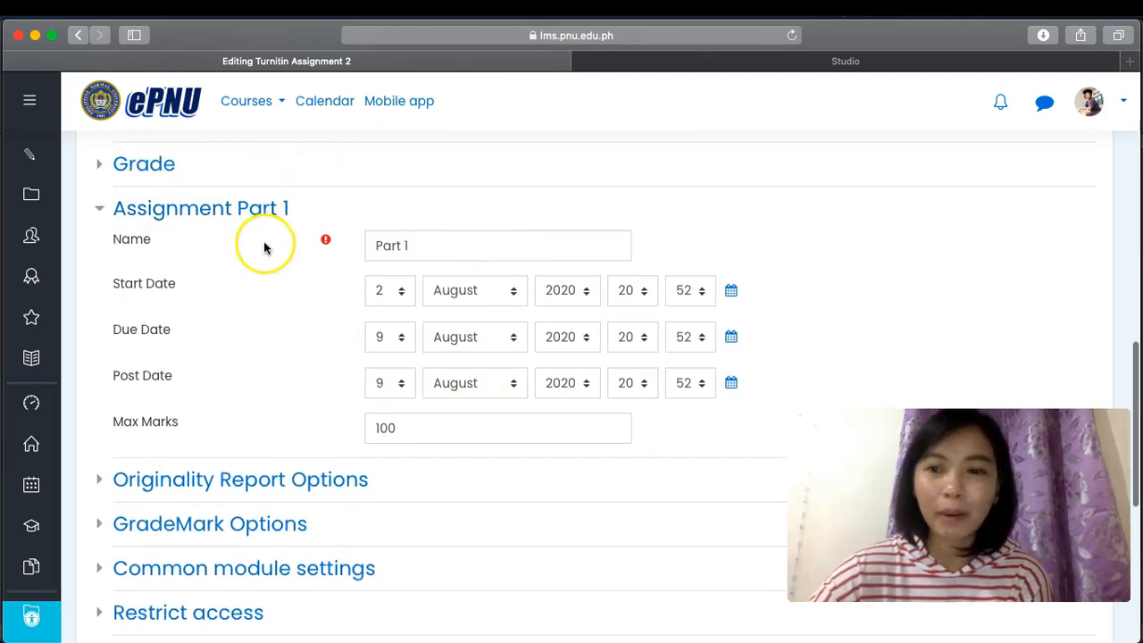
scroll(264, 248, down, 1)
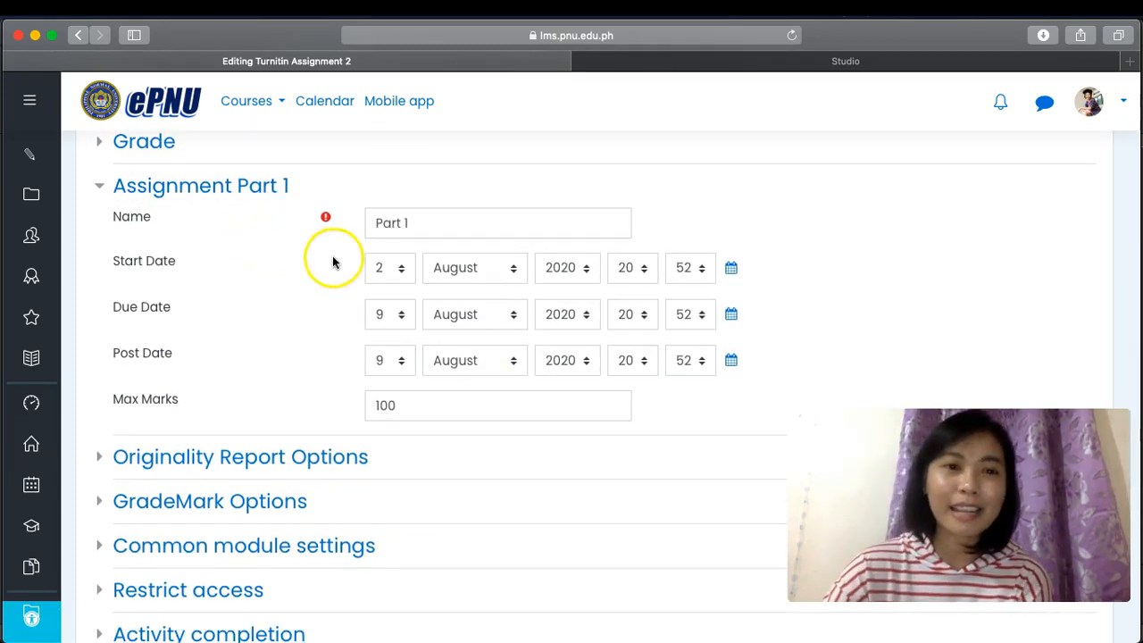
scroll(332, 259, down, 1)
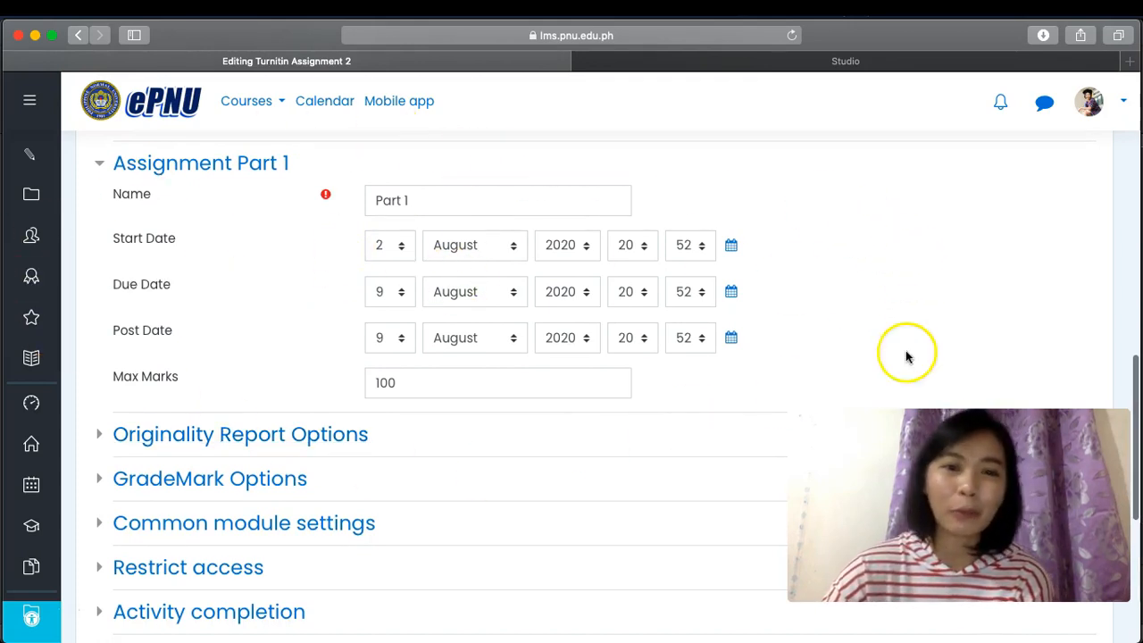
Step: Expand the Originality Report Options section below the Assignment Part 1 settings
scroll(898, 250, down, 1)
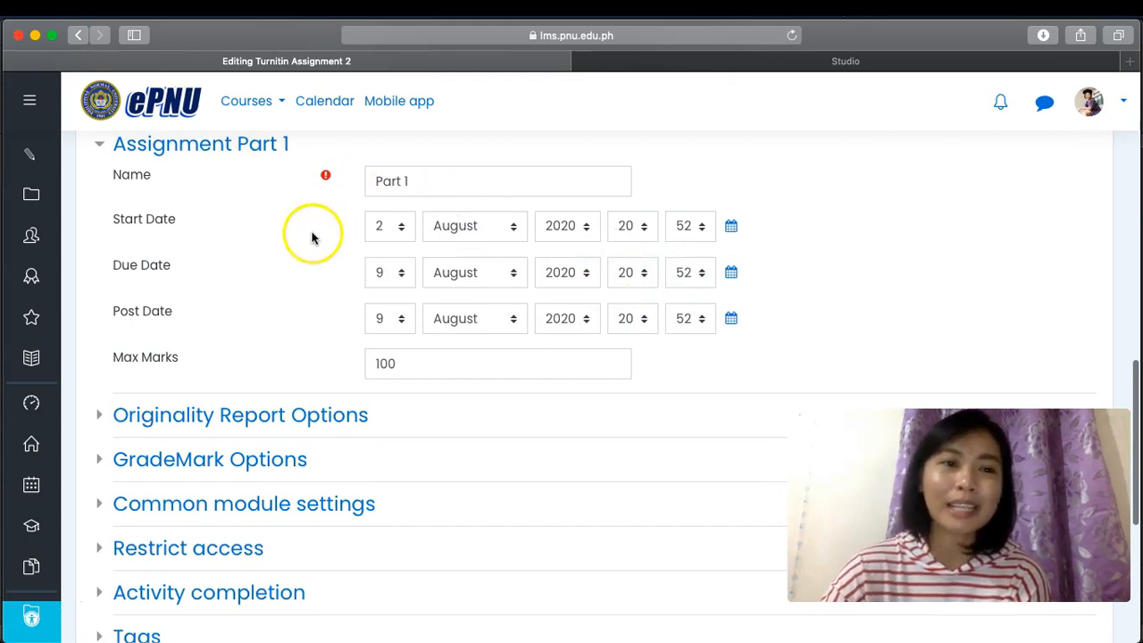
scroll(276, 377, up, 3)
scroll(276, 377, down, 2)
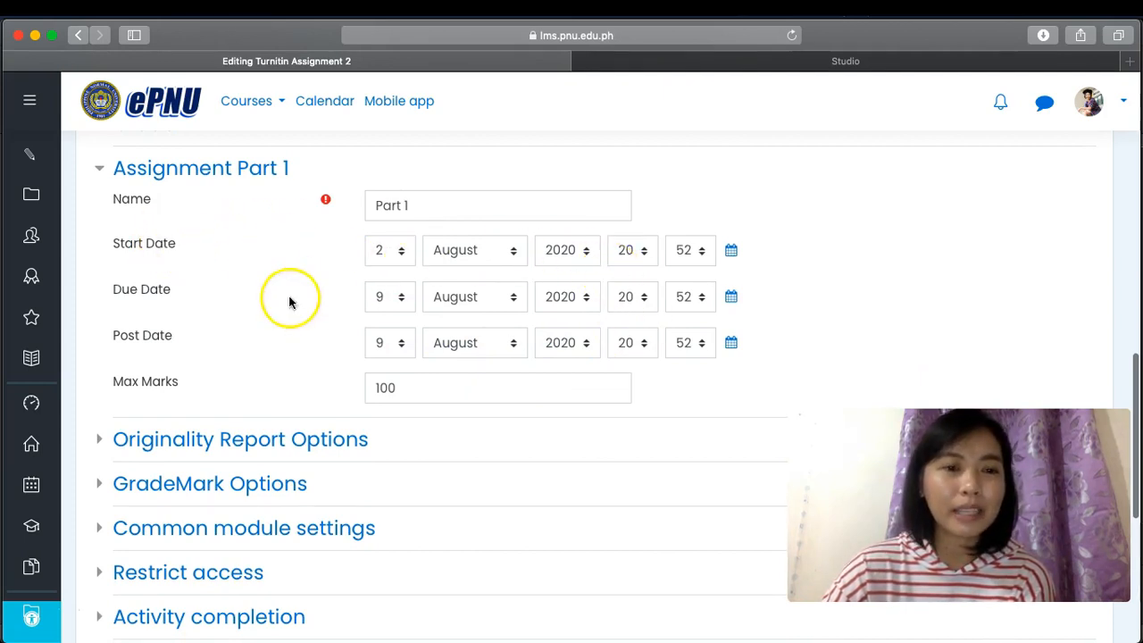
scroll(389, 296, down, 5)
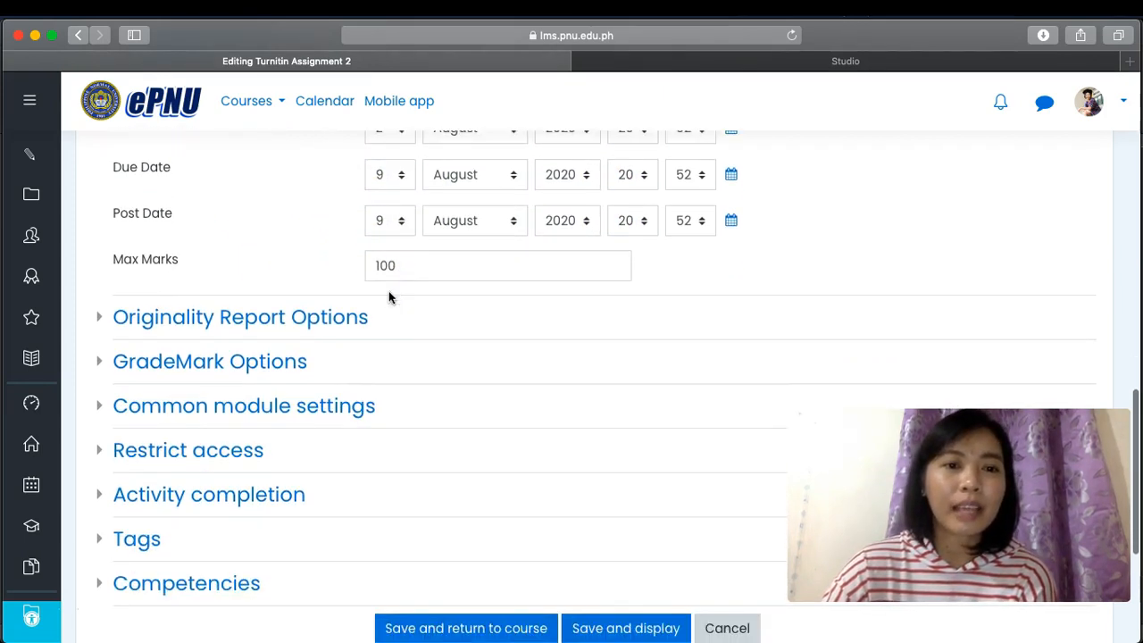
scroll(437, 242, up, 1)
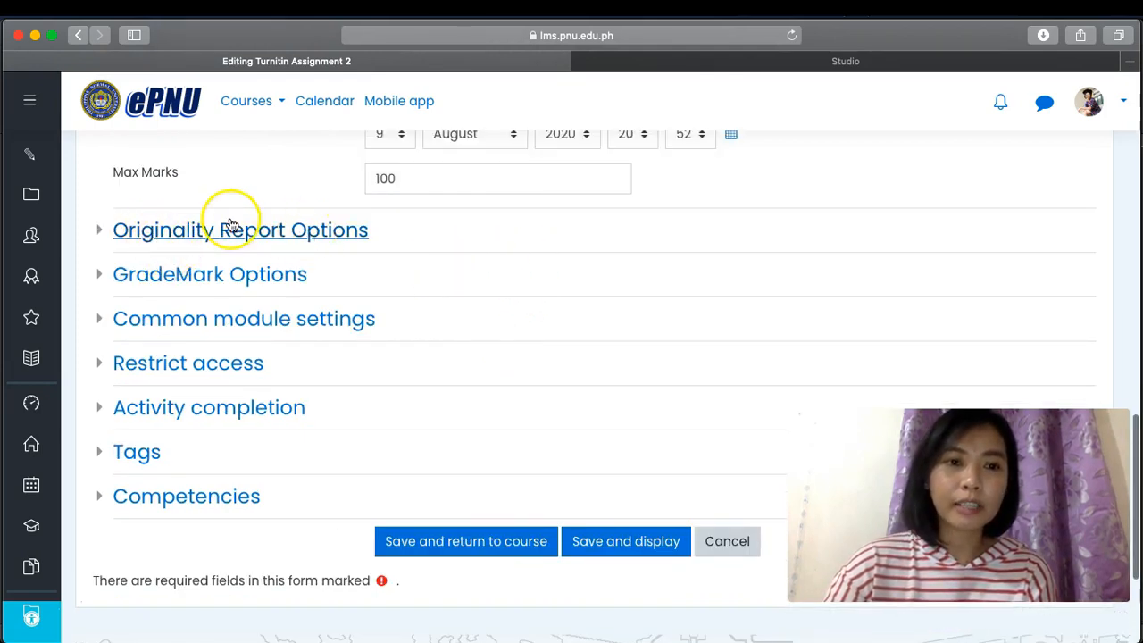
click(98, 229)
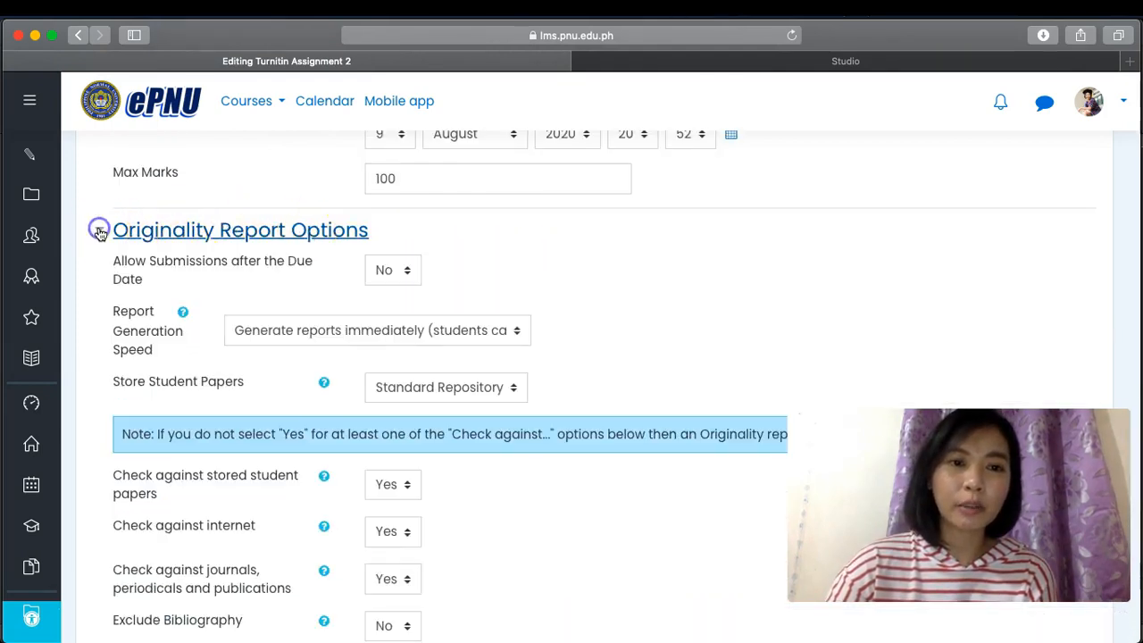
Step: Set Report Generation Speed to generate reports immediately with resubmission until the due date and 24-hour reports after 3 resubmissions
scroll(548, 322, down, 1)
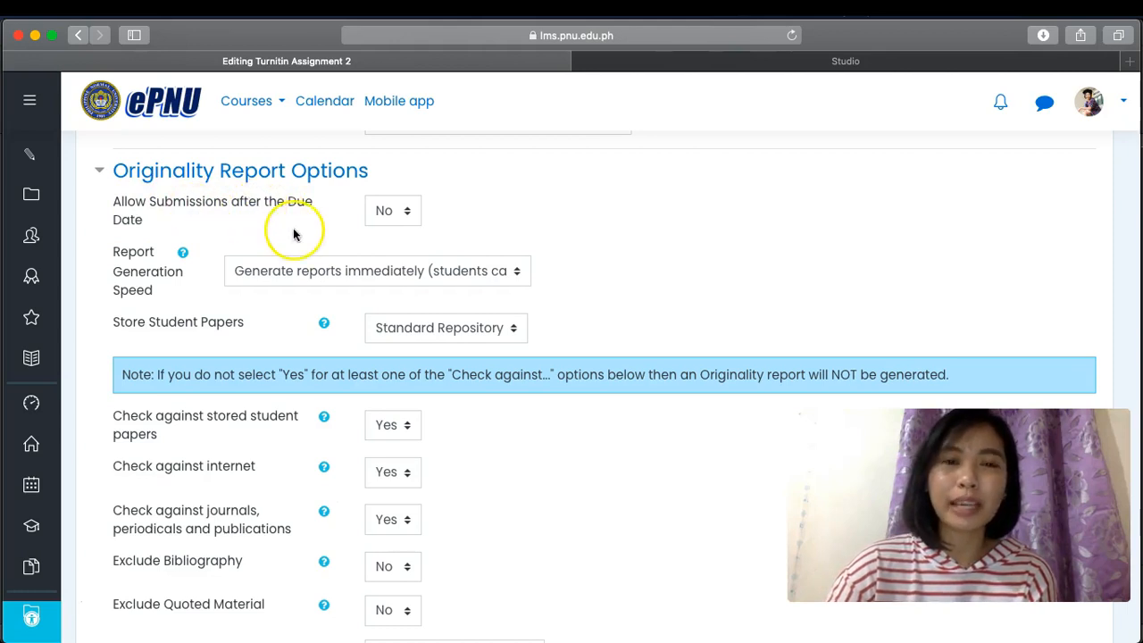
scroll(420, 227, down, 1)
scroll(420, 225, down, 1)
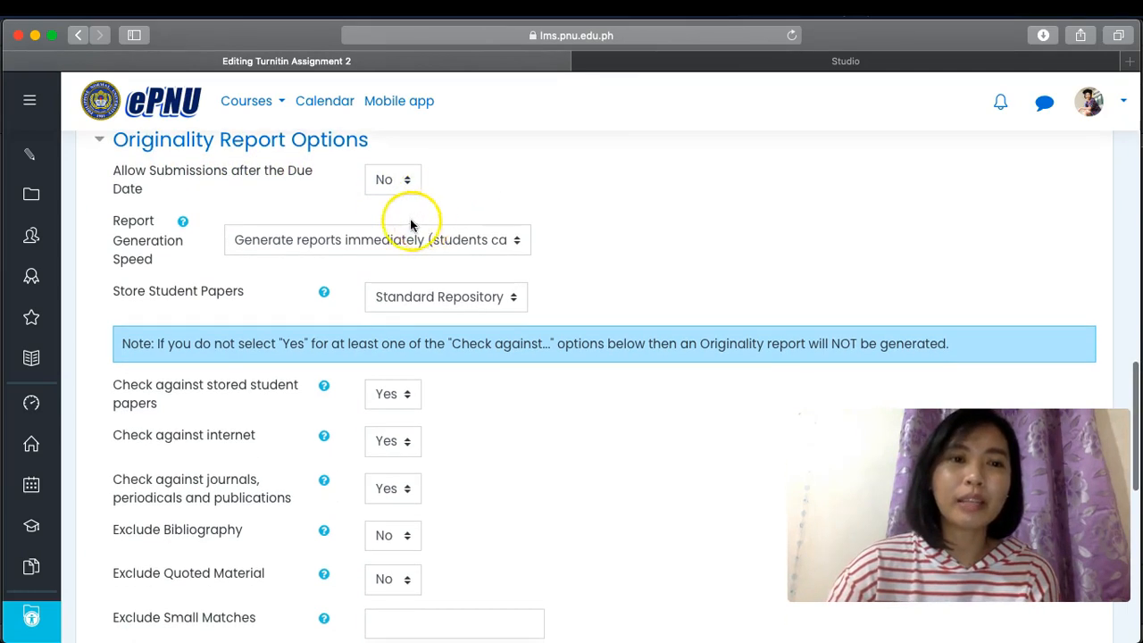
click(379, 243)
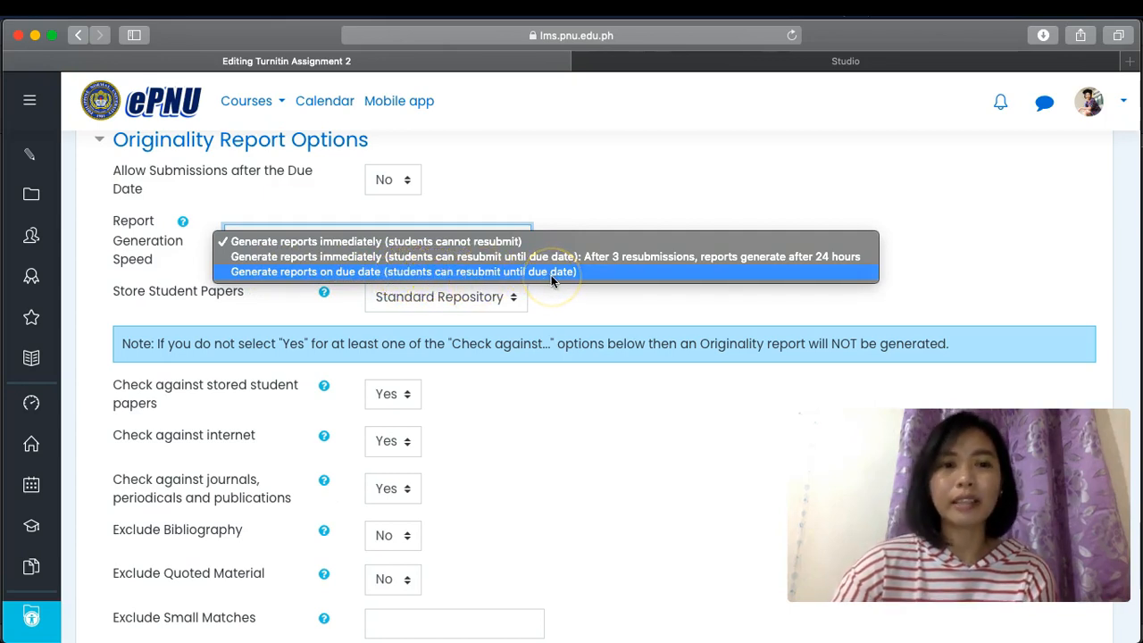
click(500, 258)
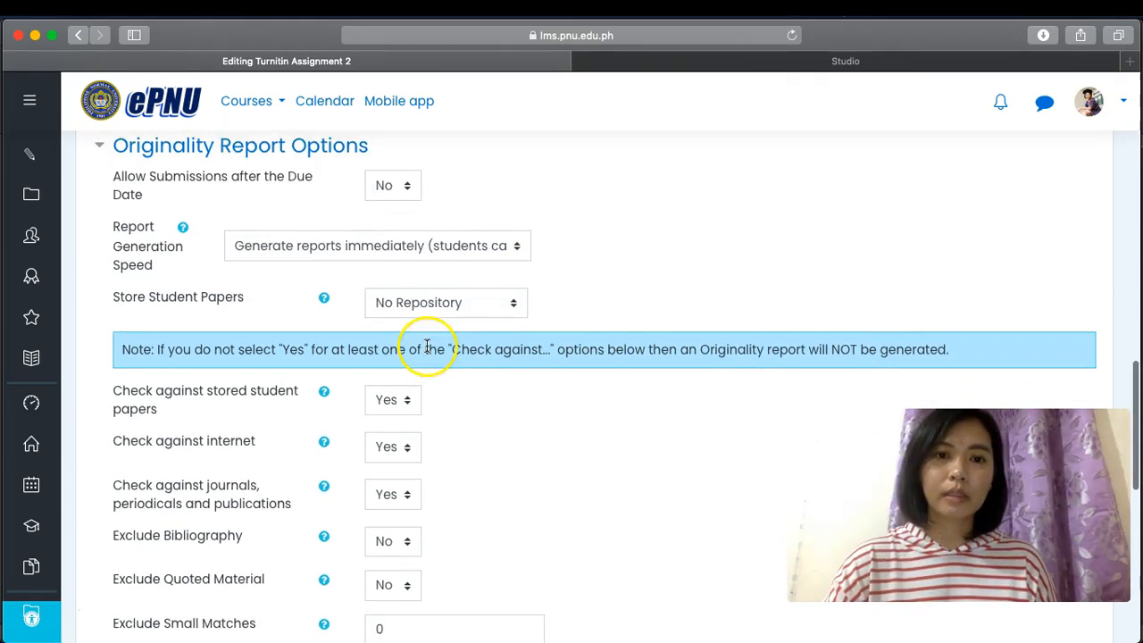
Step: Keep Store Student Papers at No Repository in the Originality Report Options
scroll(427, 347, up, 1)
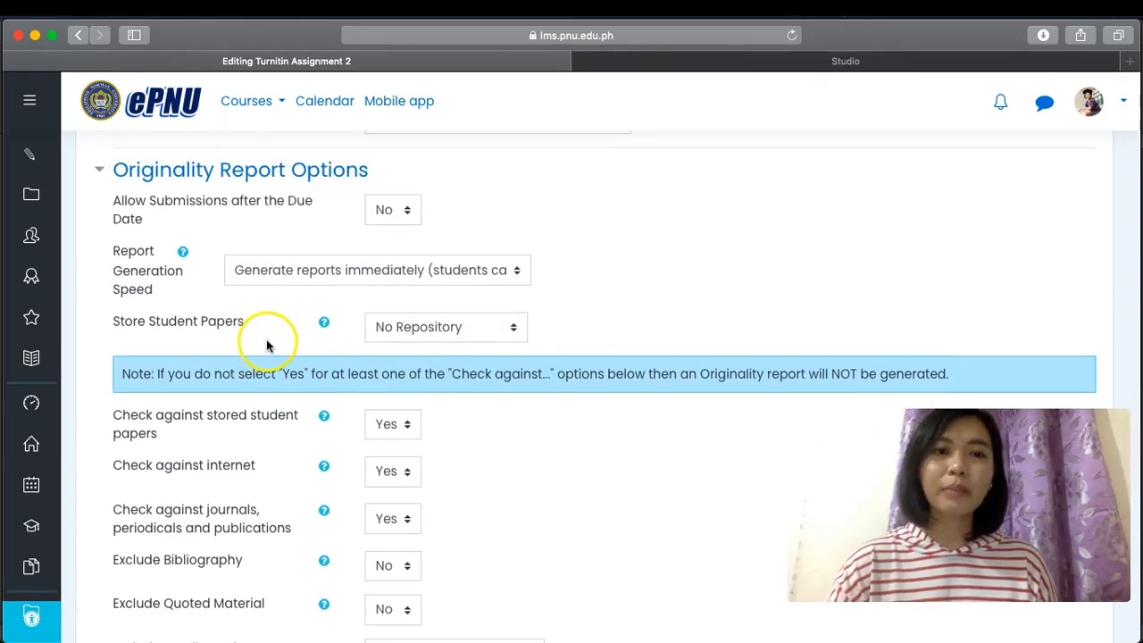
scroll(402, 335, down, 1)
click(425, 301)
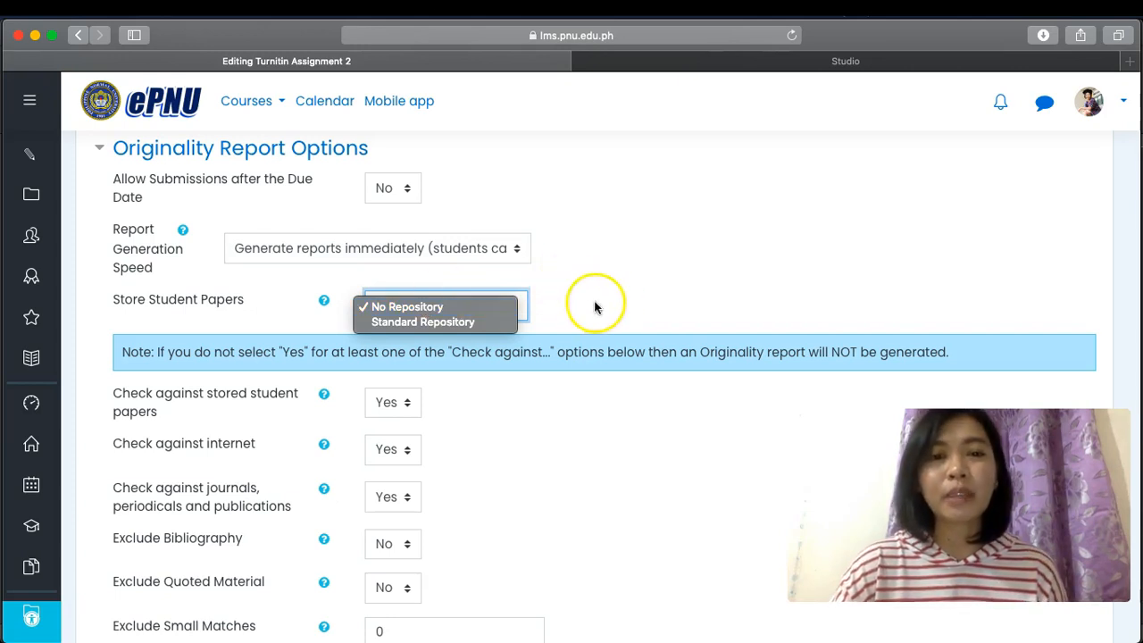
click(499, 307)
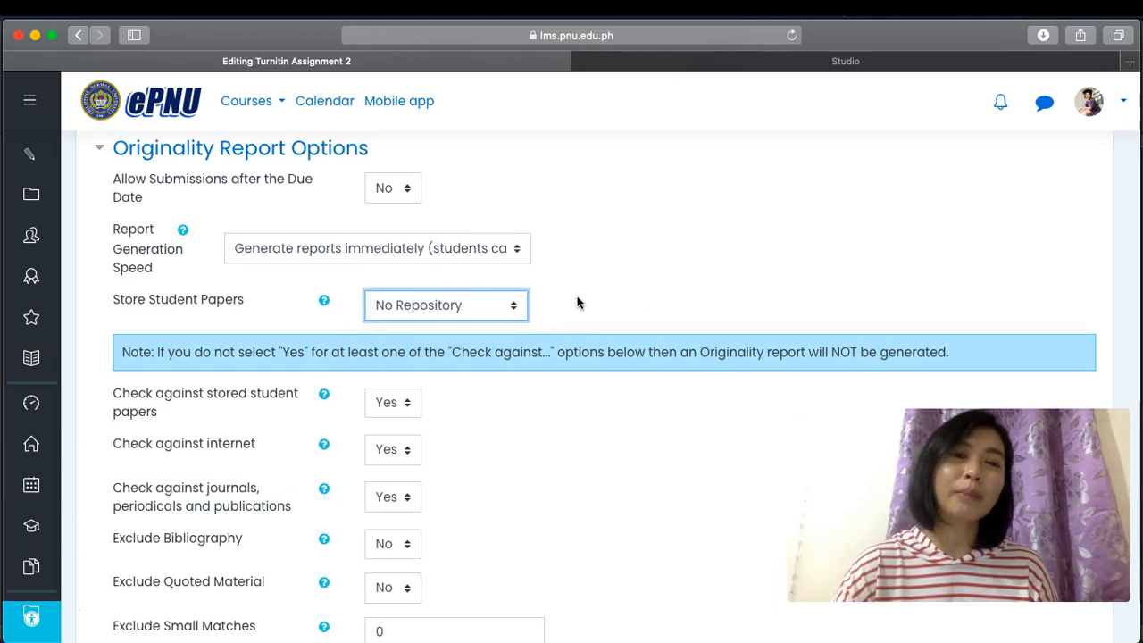
Step: Examine the Check against options and the bibliography, quoted material and small matches exclusions in the Originality Report Options
scroll(577, 303, down, 3)
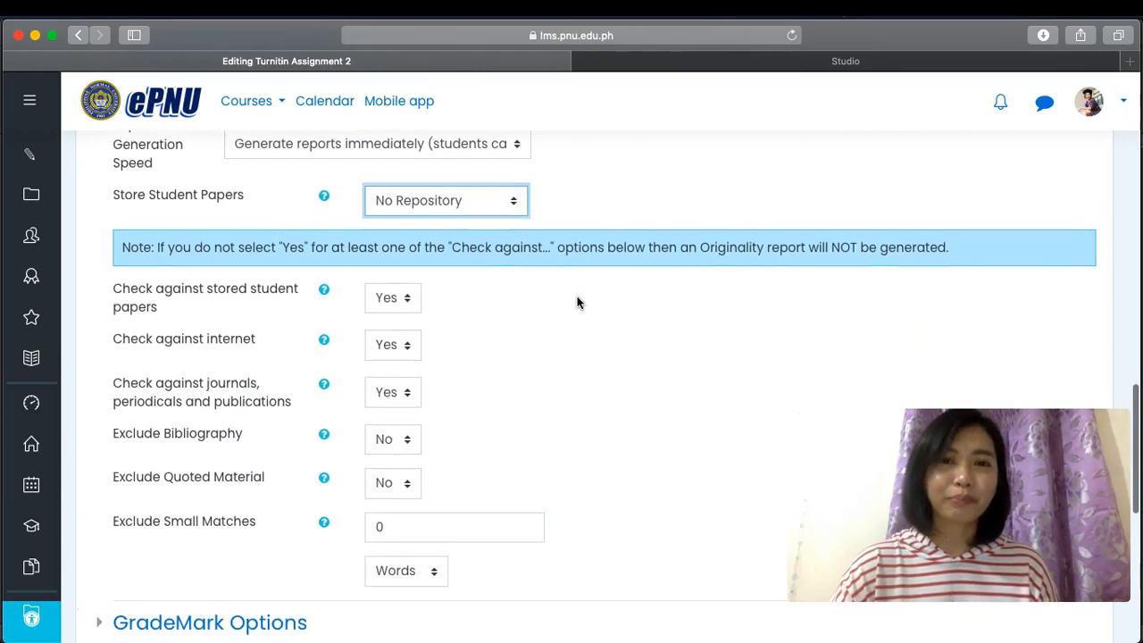
scroll(575, 293, up, 1)
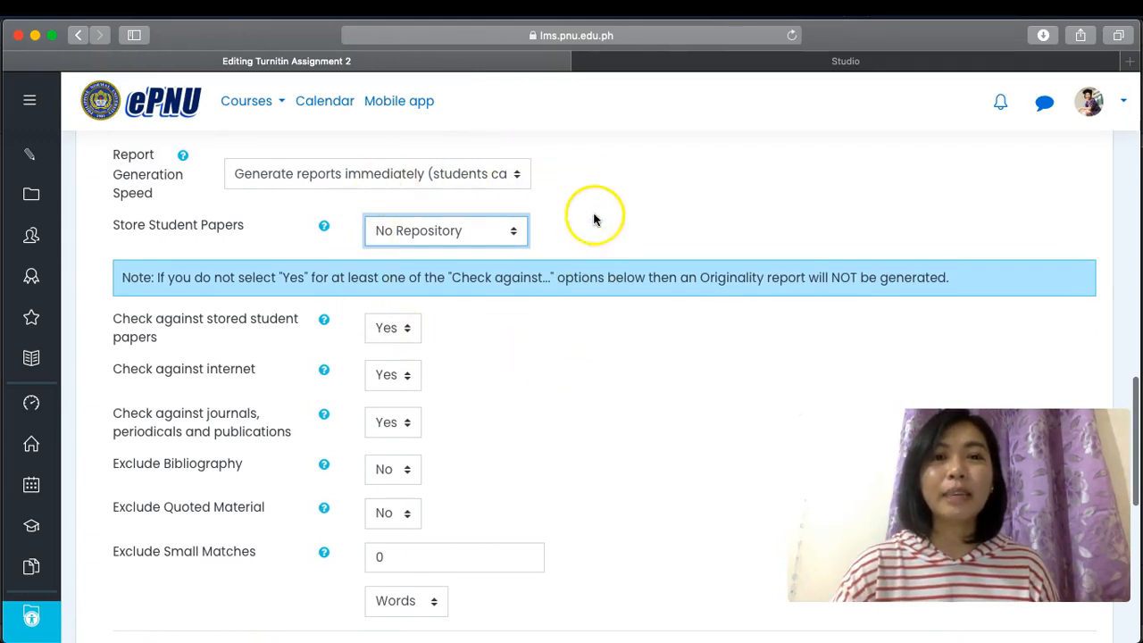
scroll(613, 408, up, 3)
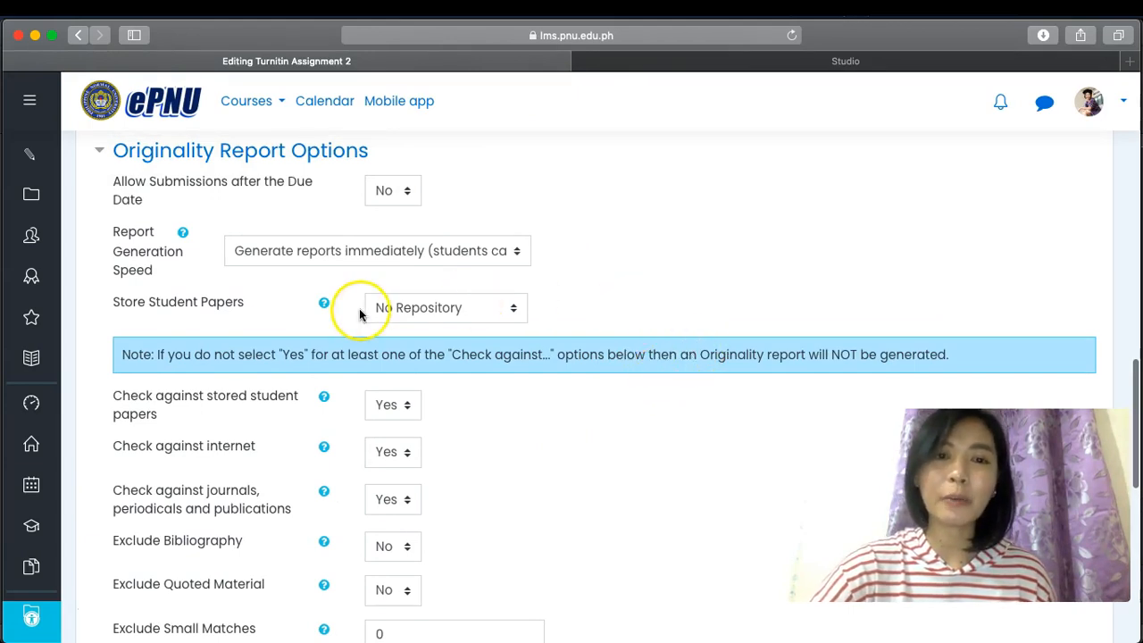
scroll(624, 329, down, 1)
scroll(625, 333, down, 4)
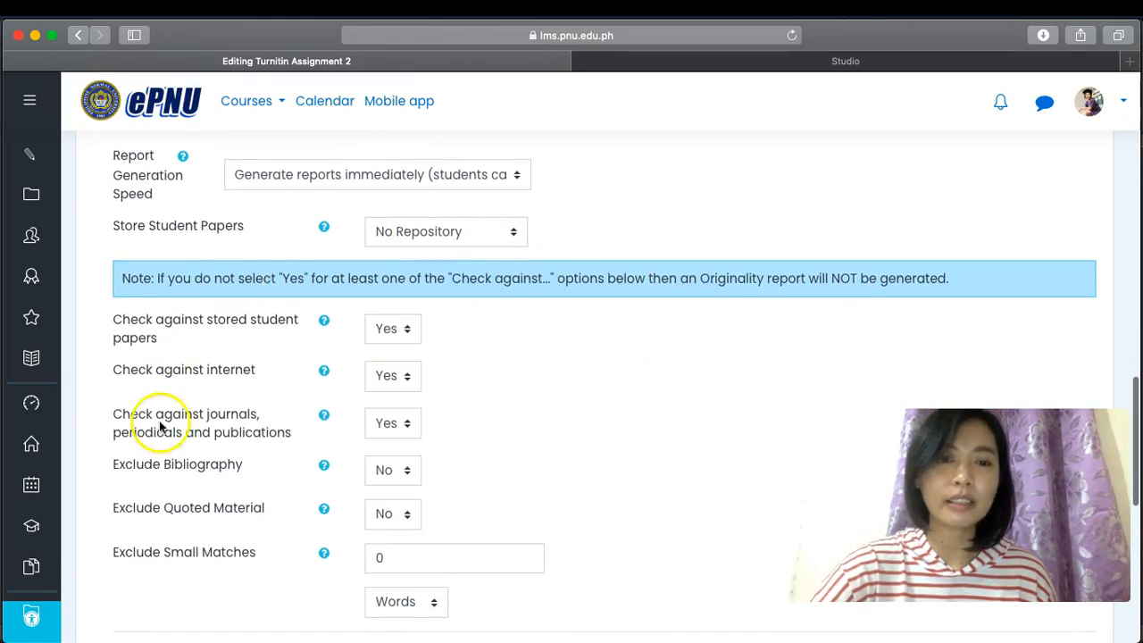
scroll(564, 375, down, 5)
scroll(560, 373, down, 10)
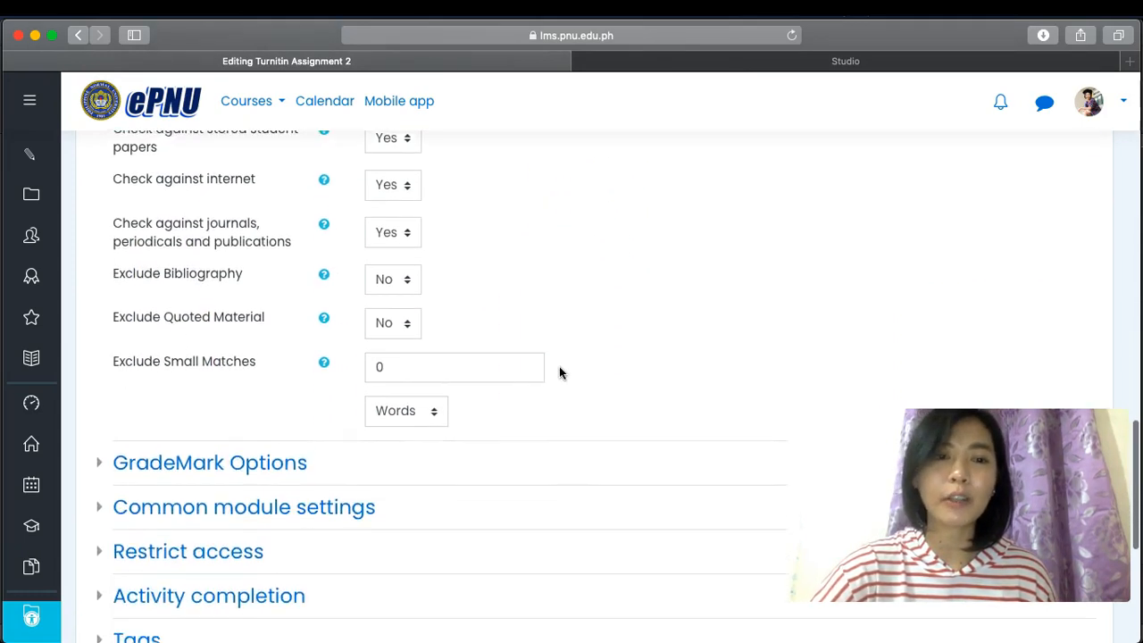
Step: Expand GradeMark Options and launch the Rubric Manager for this assignment
click(104, 358)
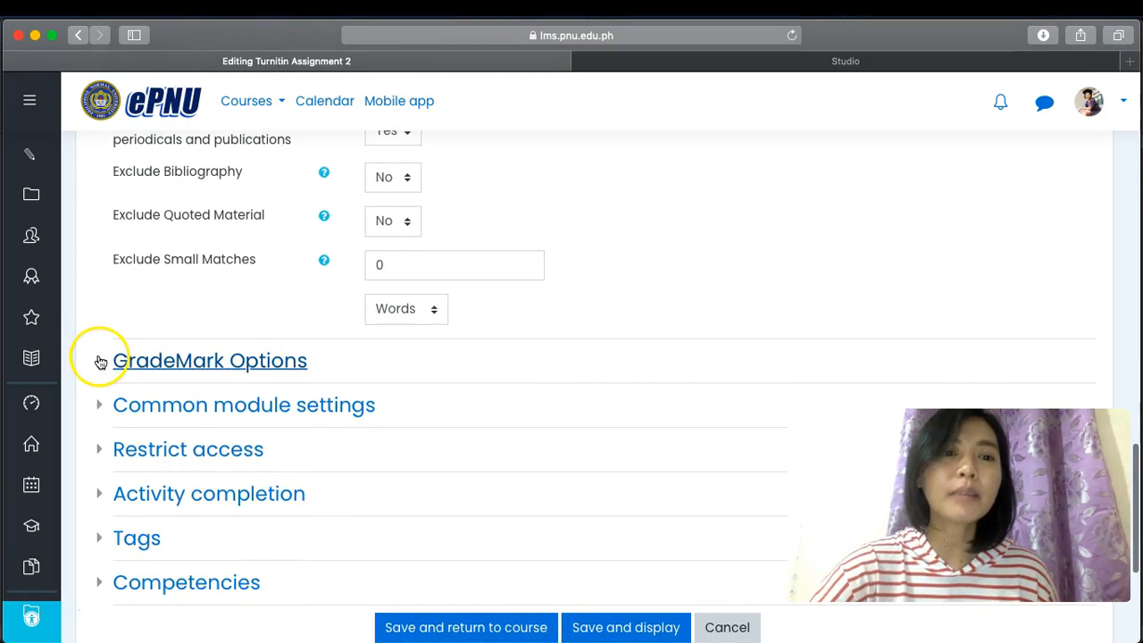
scroll(616, 224, down, 3)
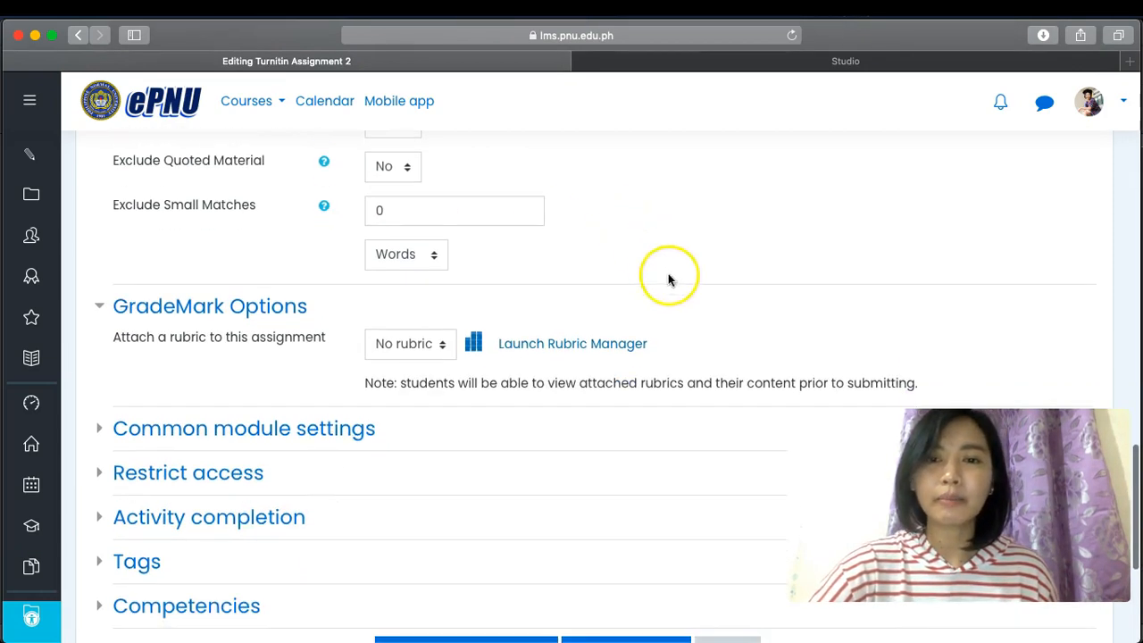
click(591, 344)
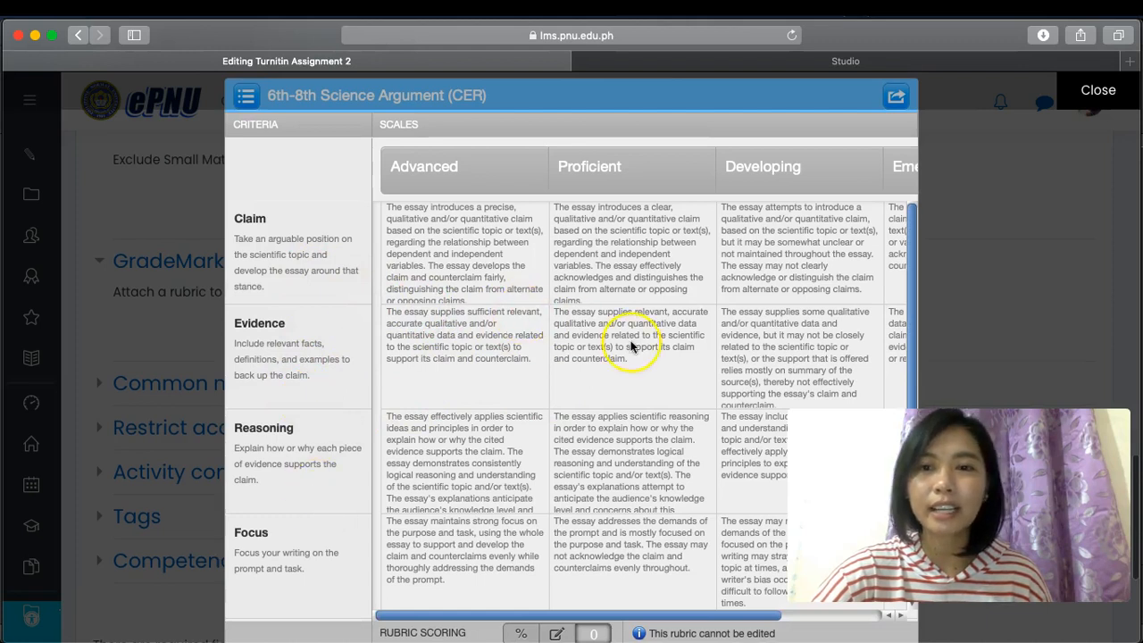
Step: Examine the scales of the 6th-8th Science Argument (CER) rubric and the list of available Turnitin rubrics
scroll(630, 346, right, 5)
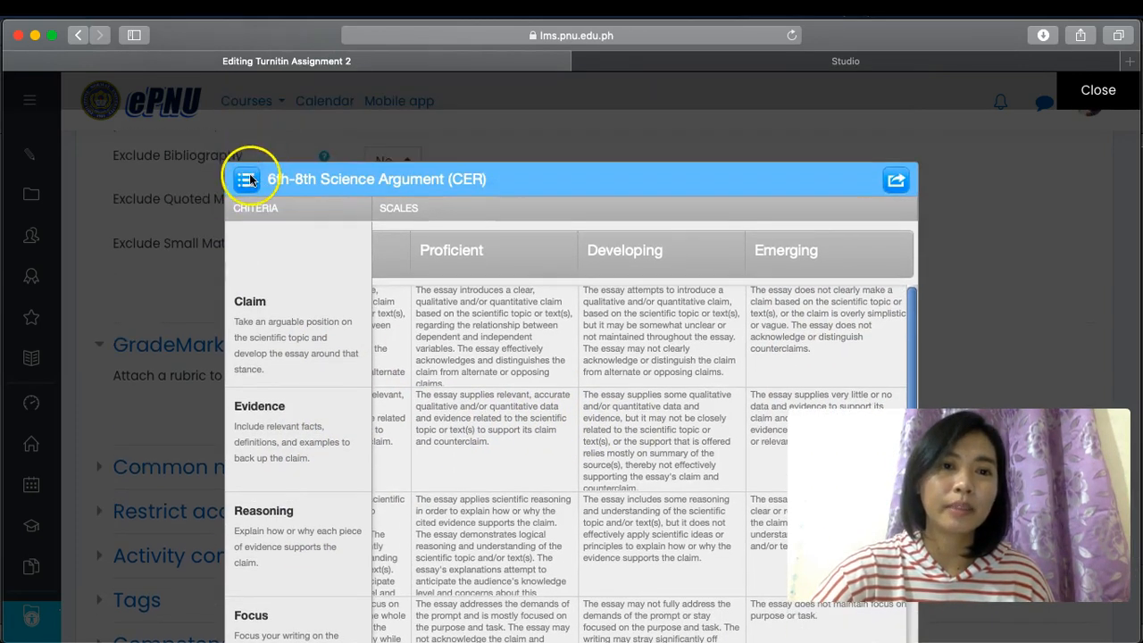
click(250, 180)
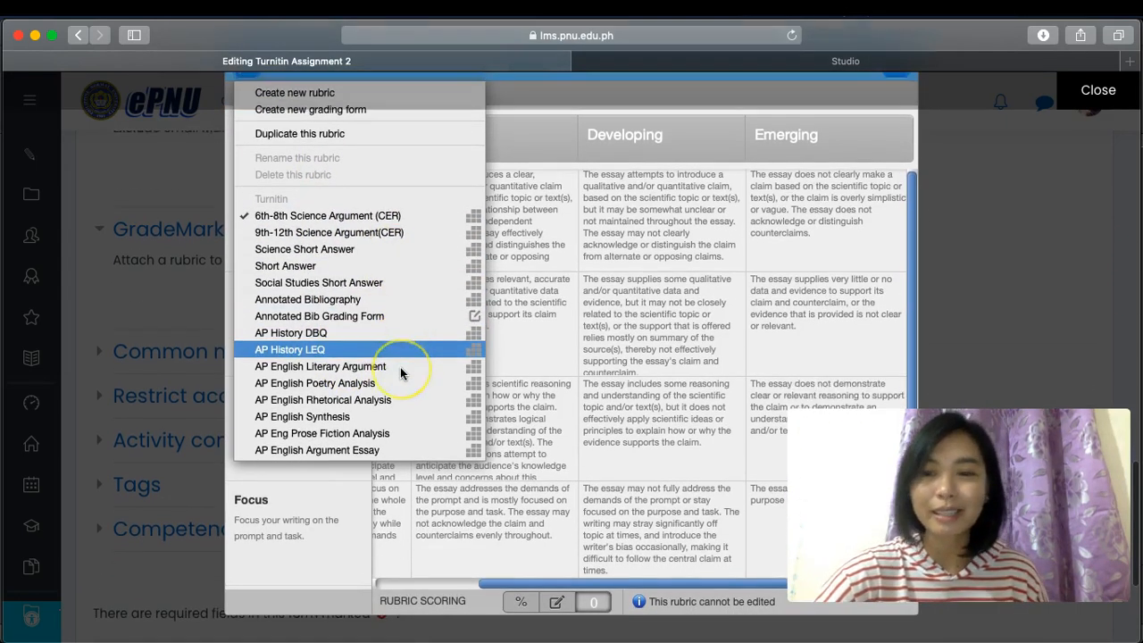
scroll(402, 374, up, 2)
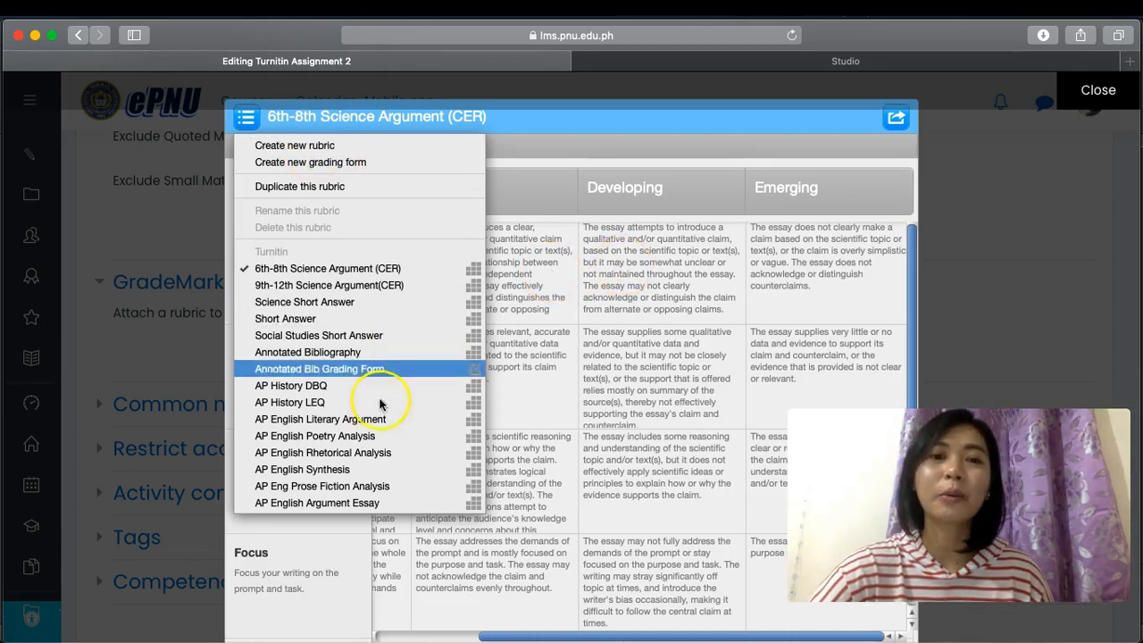
scroll(386, 411, down, 2)
scroll(388, 346, up, 3)
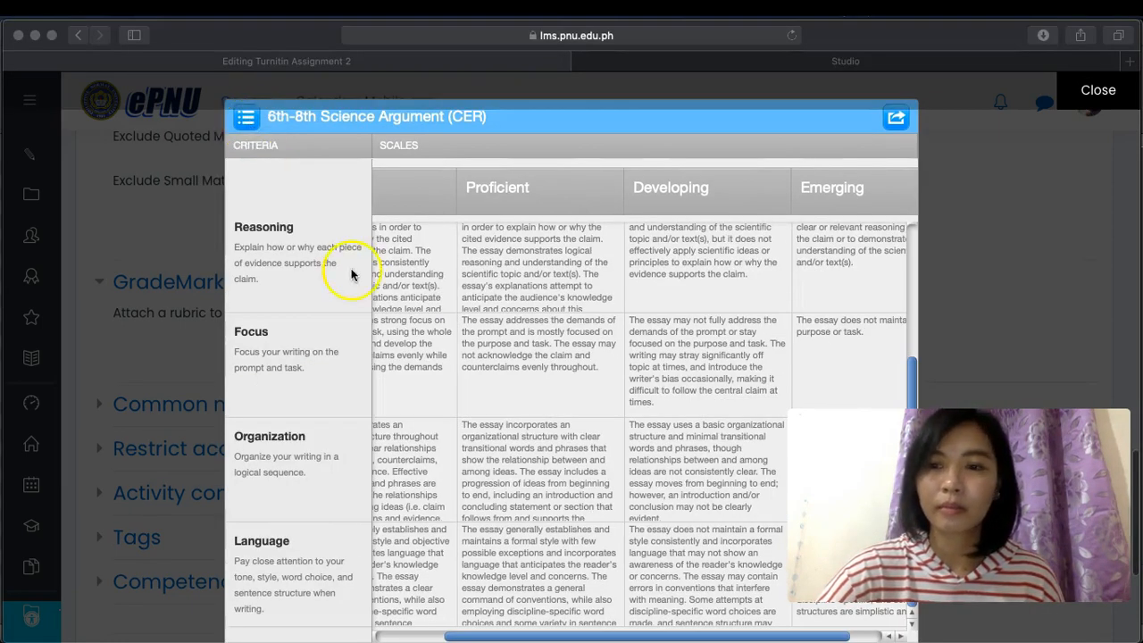
Step: Choose the 6th-8th Science Argument (CER) rubric from the rubric list to view it and close the Rubric Manager
click(249, 118)
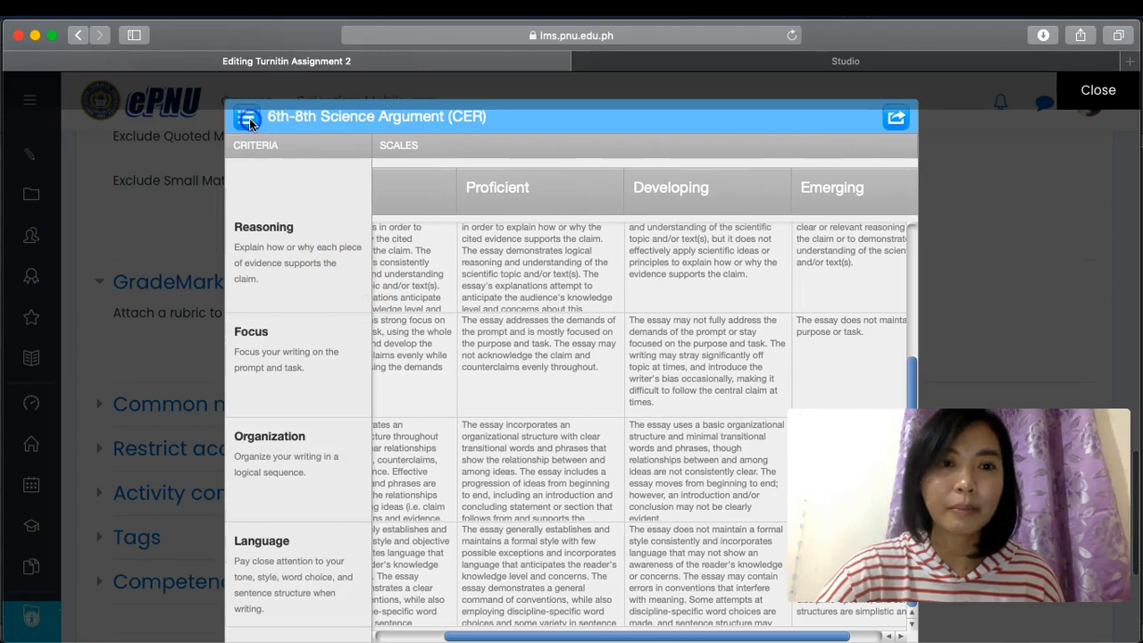
click(250, 118)
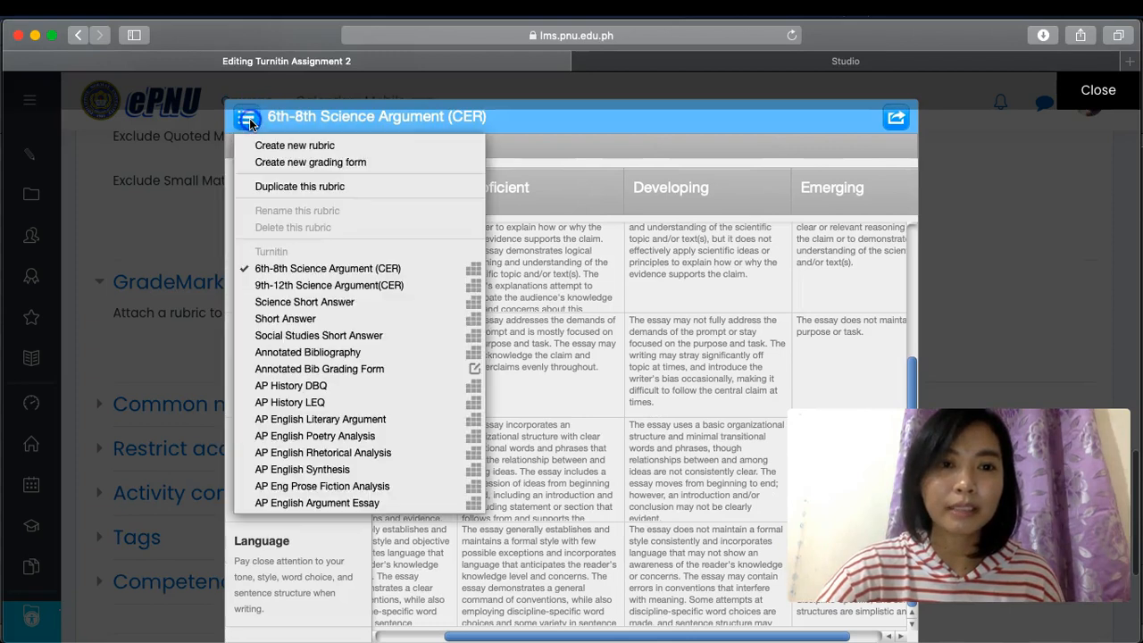
click(363, 271)
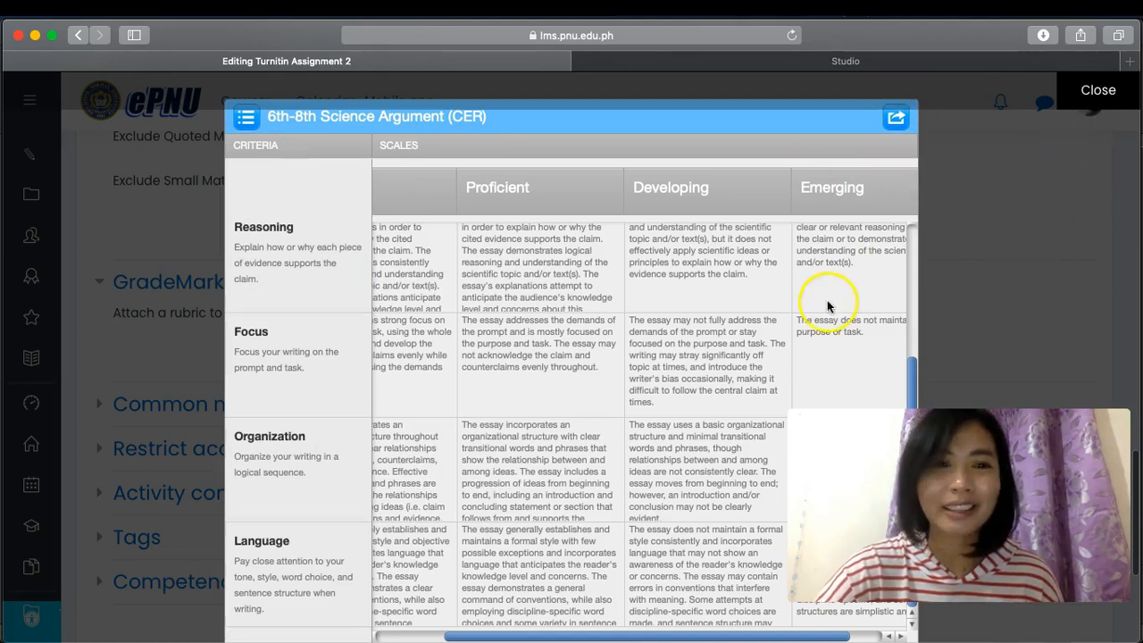
scroll(501, 314, left, 2)
click(946, 236)
Step: Save the Turnitin assignment and display its page
scroll(641, 409, down, 1)
scroll(317, 384, down, 3)
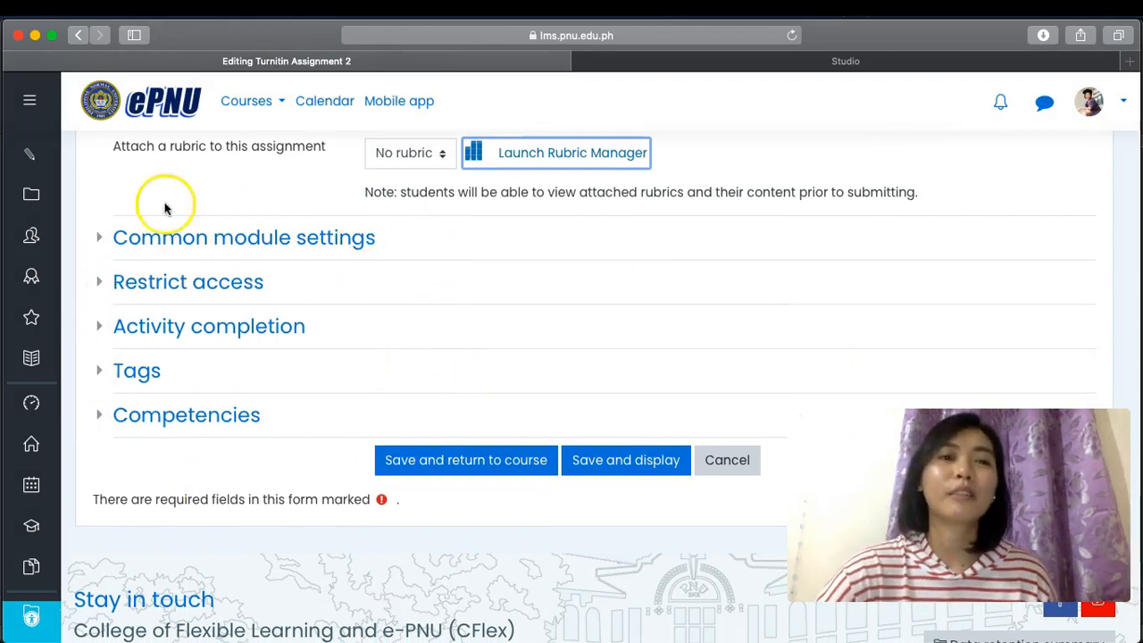
scroll(368, 408, down, 1)
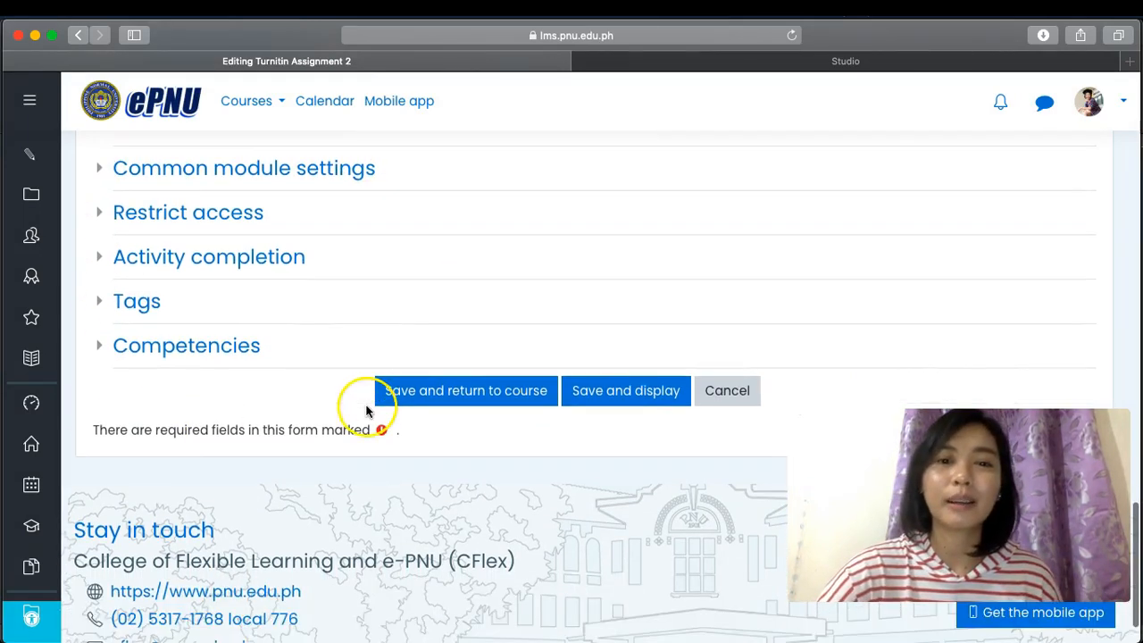
click(639, 398)
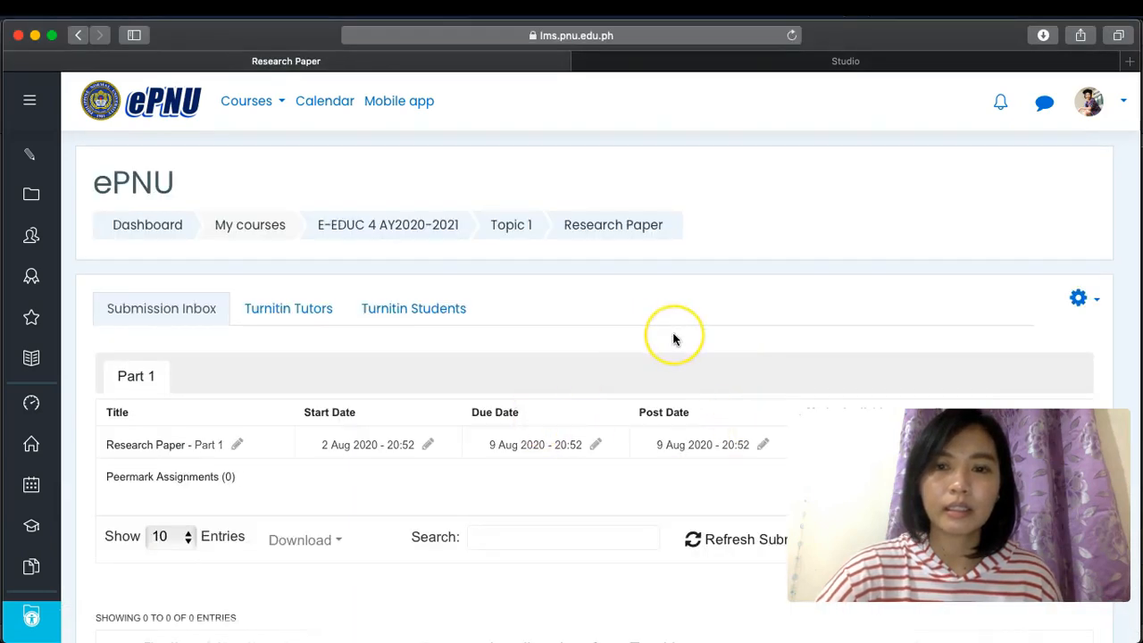
Step: Examine the Research Paper submission inbox, its Part 1 dates and marks, and the available assignment administration actions
scroll(674, 338, down, 1)
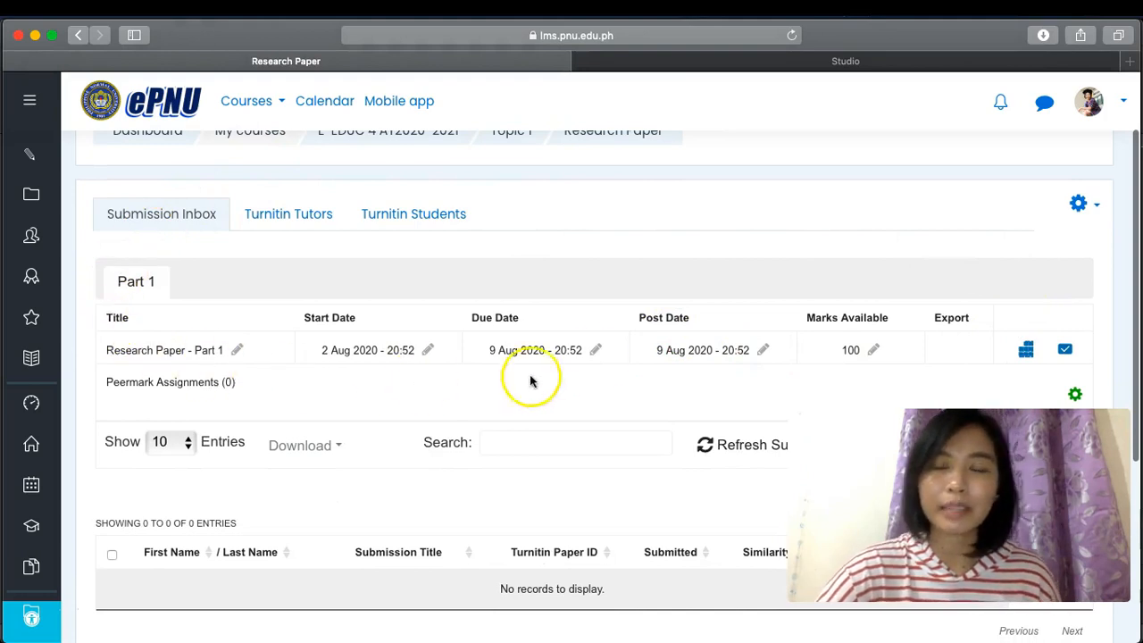
scroll(970, 370, up, 1)
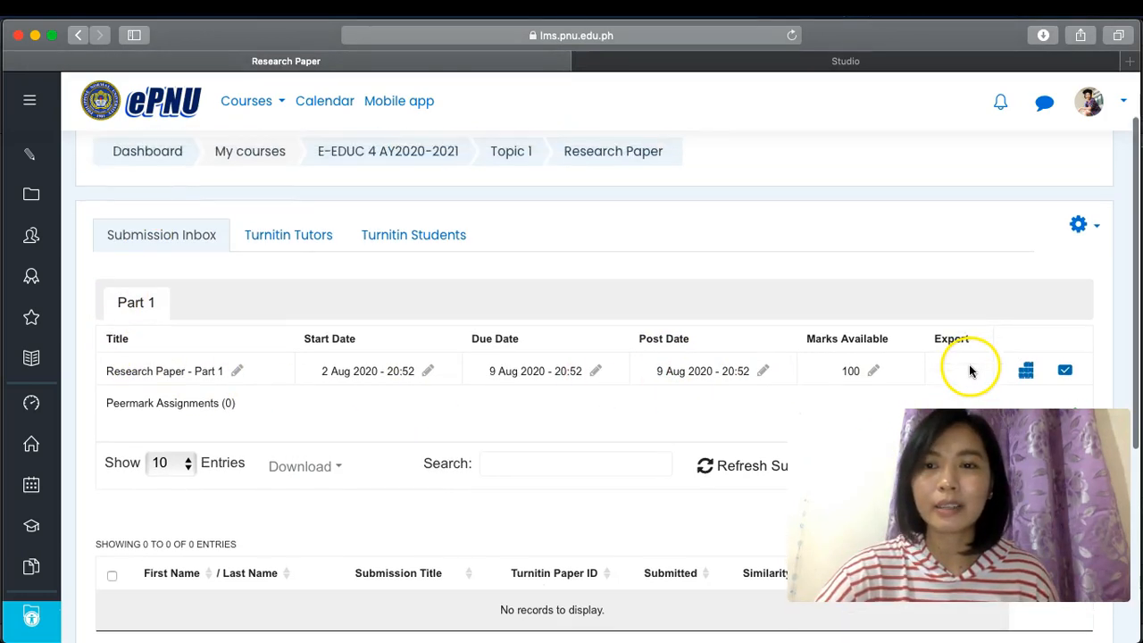
click(1096, 229)
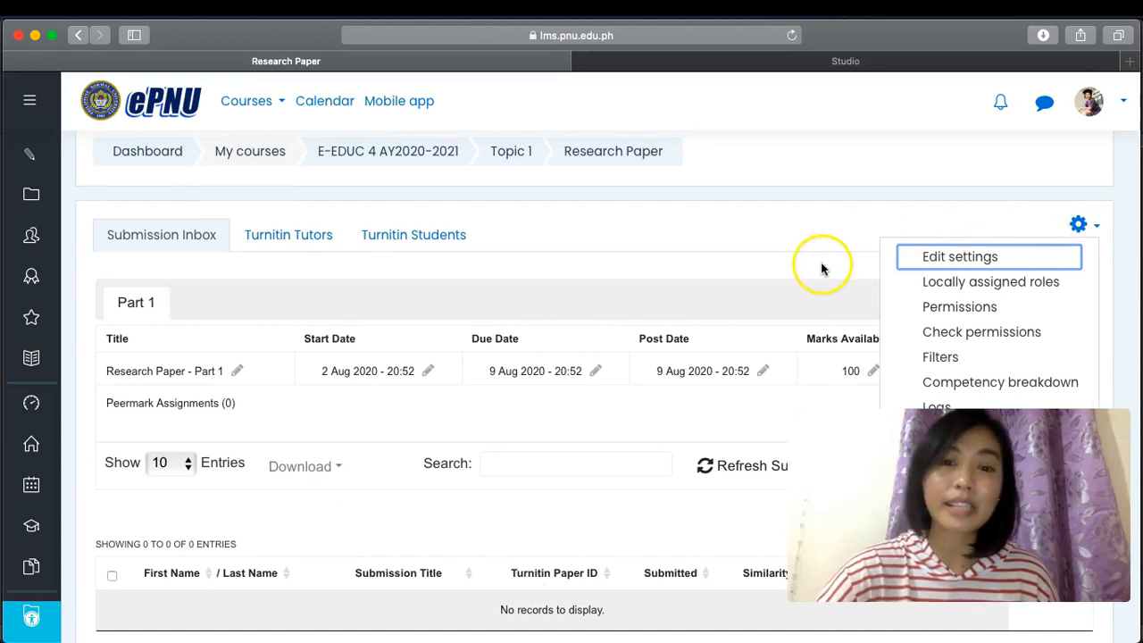
click(773, 268)
scroll(721, 395, down, 1)
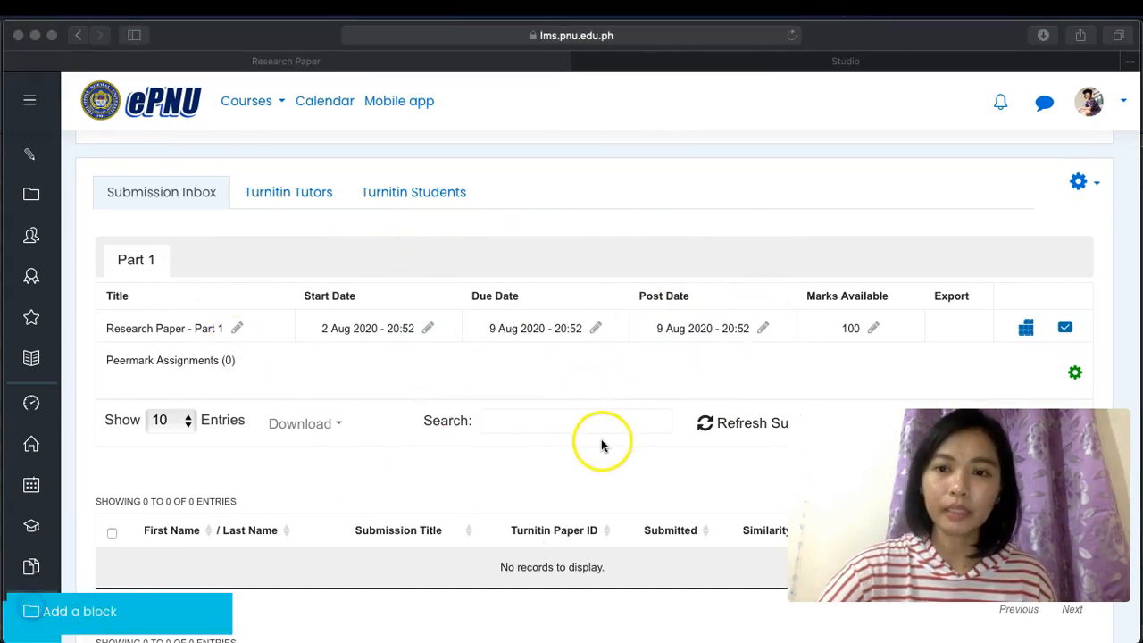
scroll(604, 445, down, 1)
Step: Open turnitin.com in a new browser tab and go to its login page
click(1129, 60)
click(1129, 60)
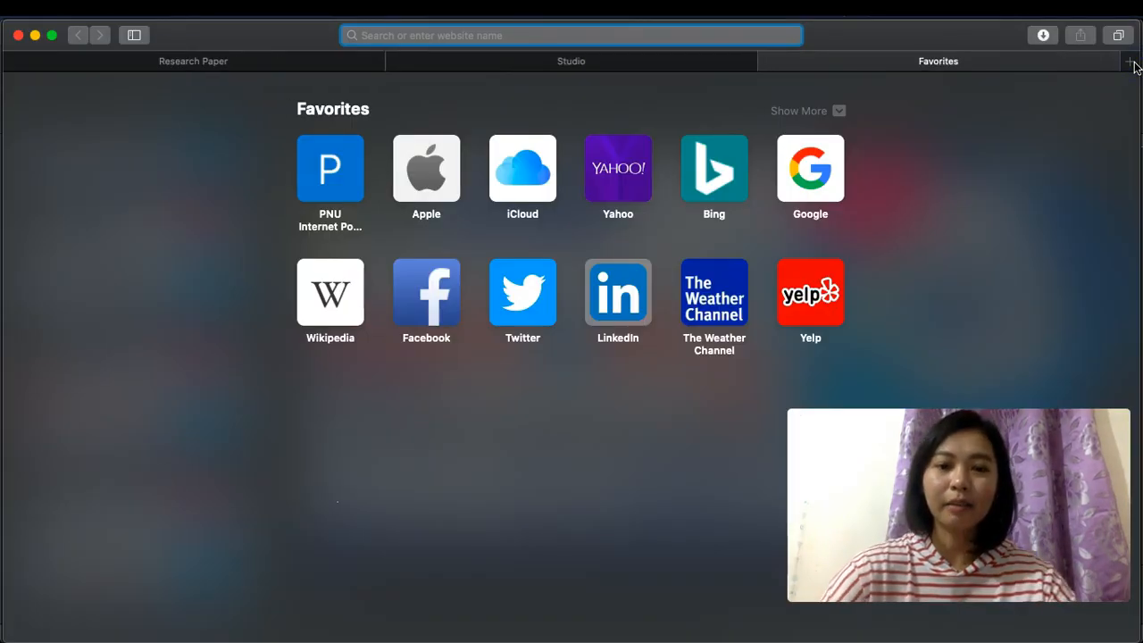
key(Return)
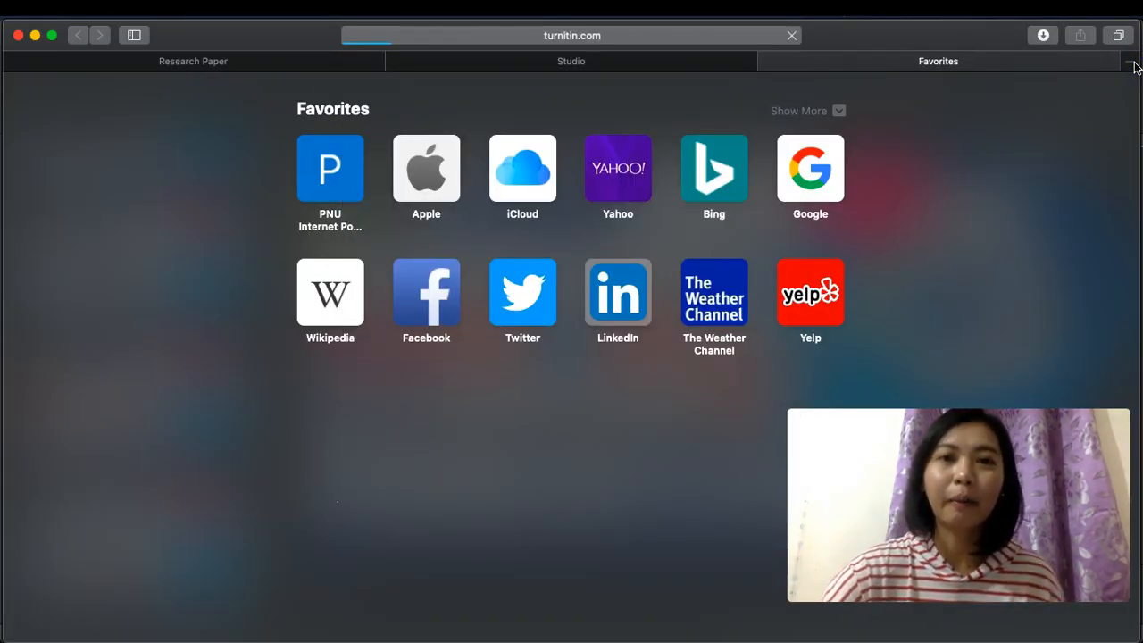
scroll(653, 343, down, 1)
scroll(653, 342, up, 1)
click(1062, 135)
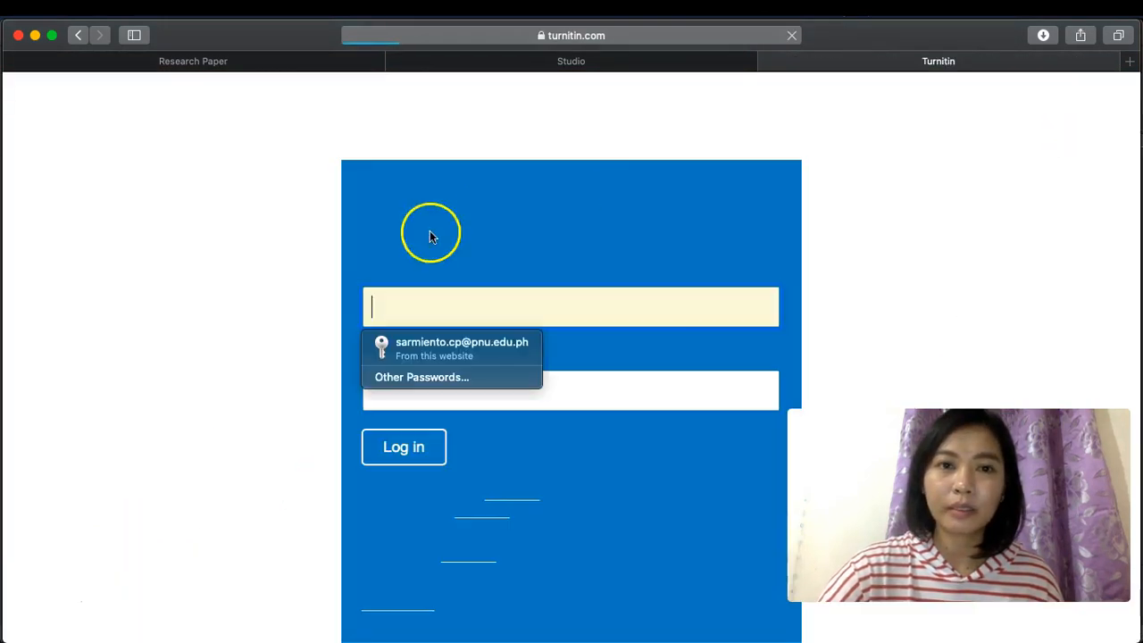
Step: Fill in the saved account e-mail address and password and log in to Turnitin
click(506, 349)
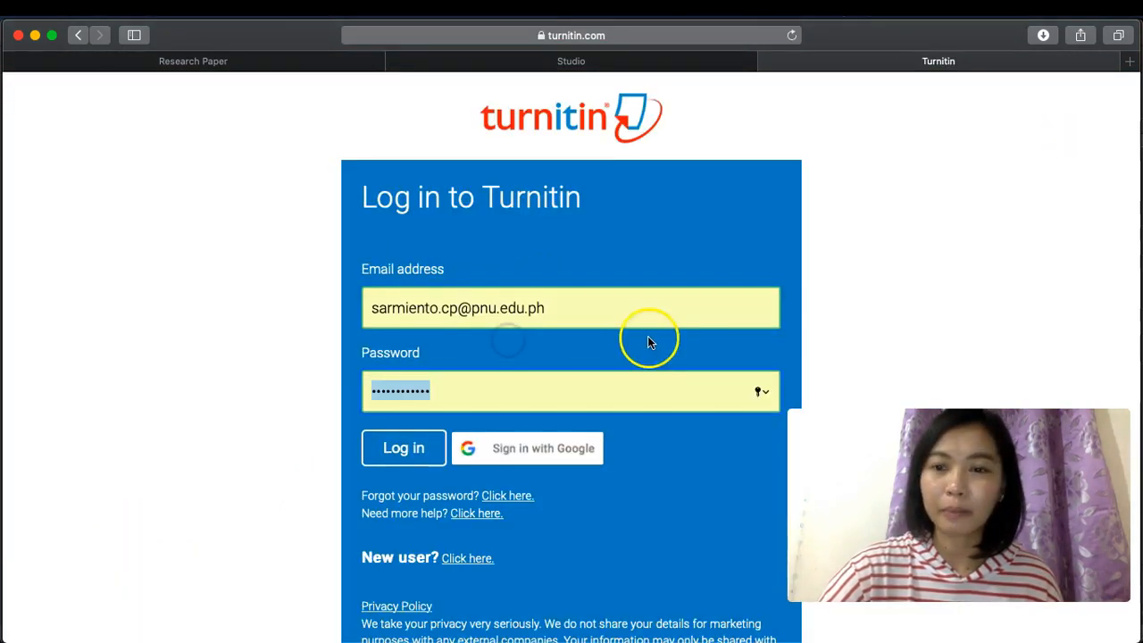
scroll(648, 337, down, 2)
click(385, 391)
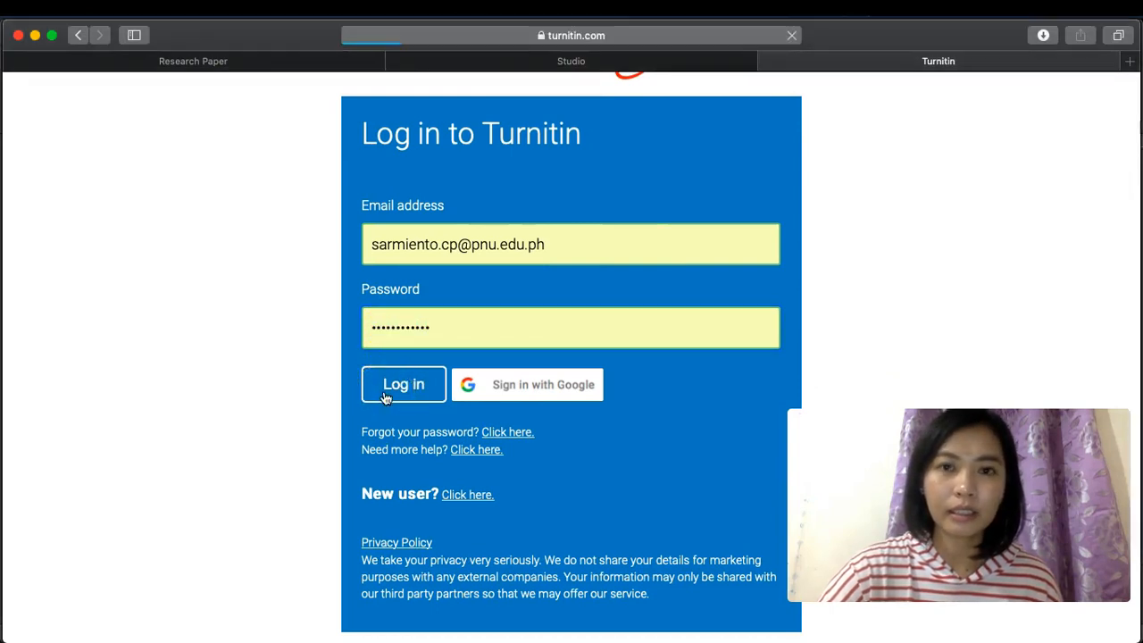
Step: View the assignments of the Education 4 - Principles and Strategies of Teaching class, and return to the Research Paper page on ePNU
scroll(429, 438, down, 2)
scroll(429, 438, down, 1)
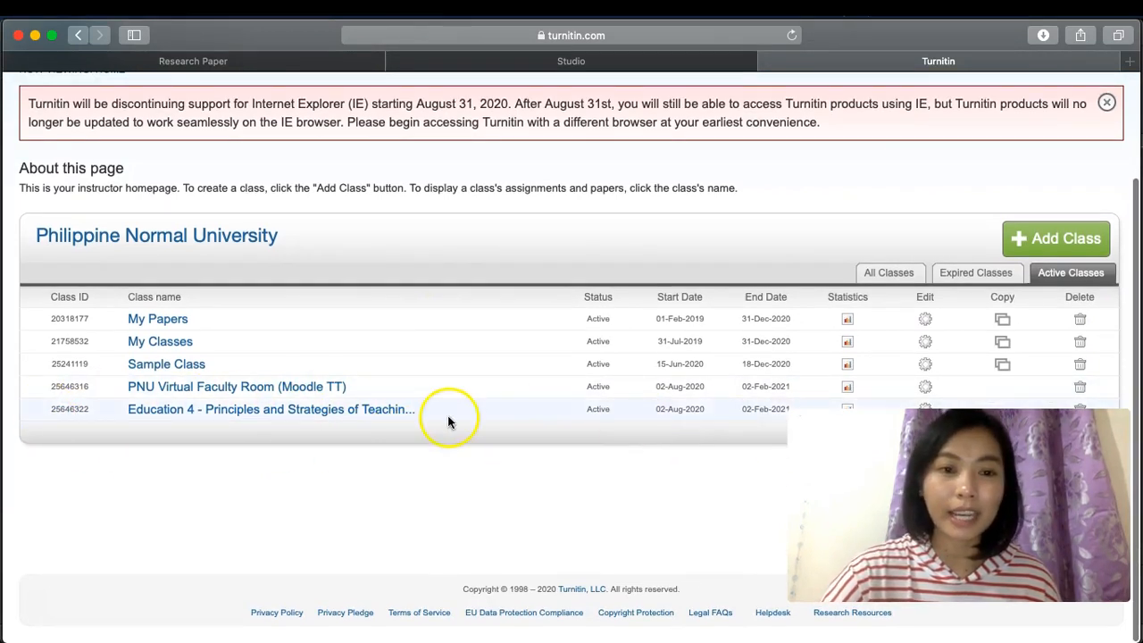
click(381, 416)
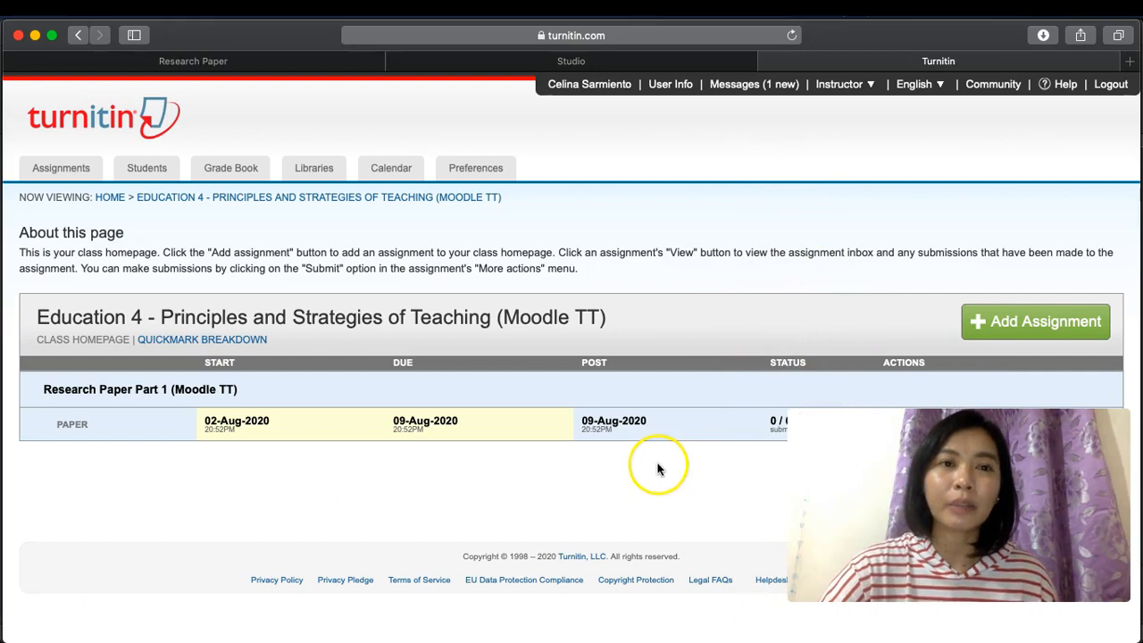
click(332, 62)
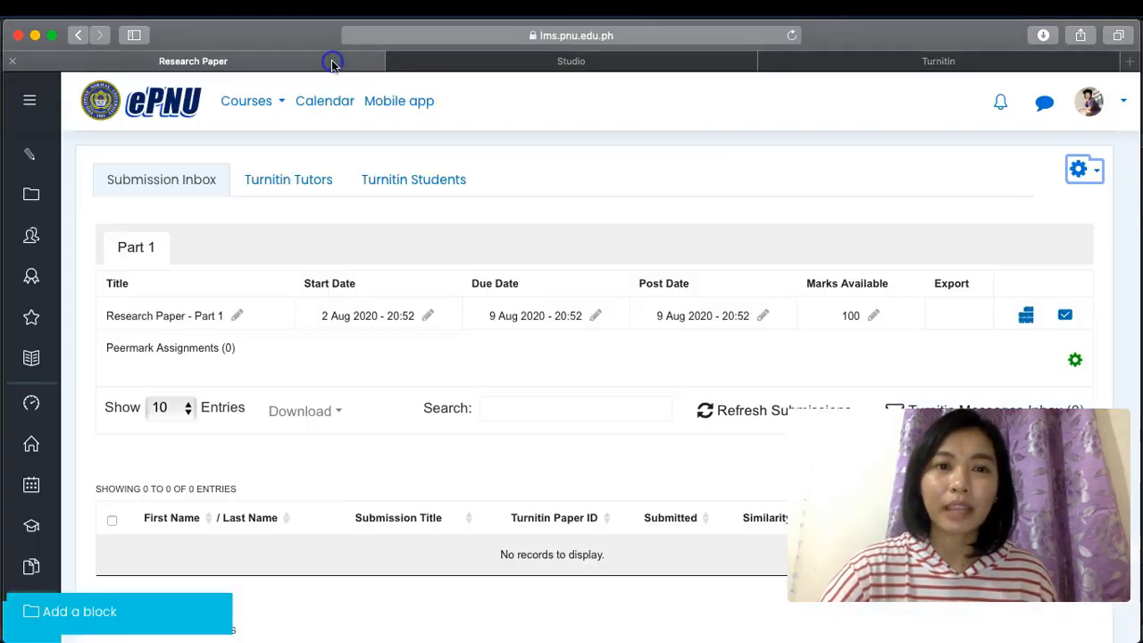